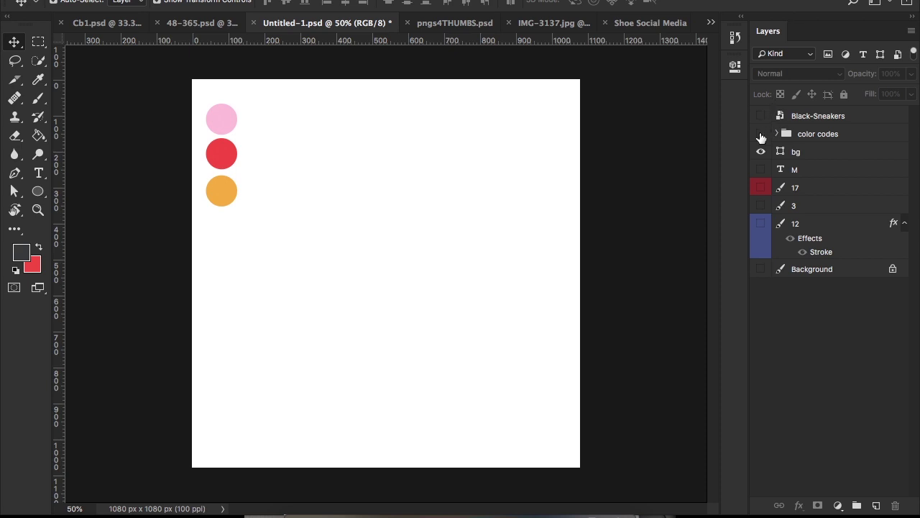
# Step: Preview the Black-Sneakers layer and the color codes group by toggling their visibility, leaving both hidden
pyautogui.click(761, 134)
pyautogui.click(760, 116)
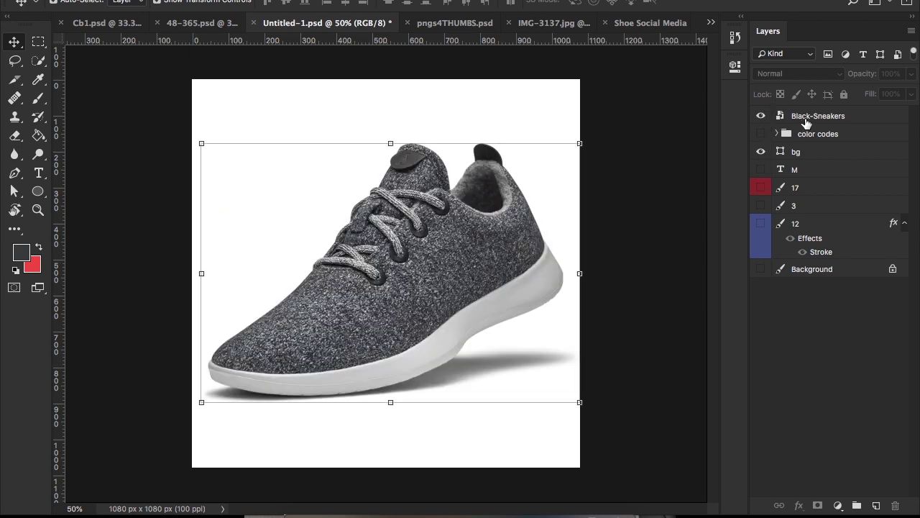
pyautogui.click(777, 120)
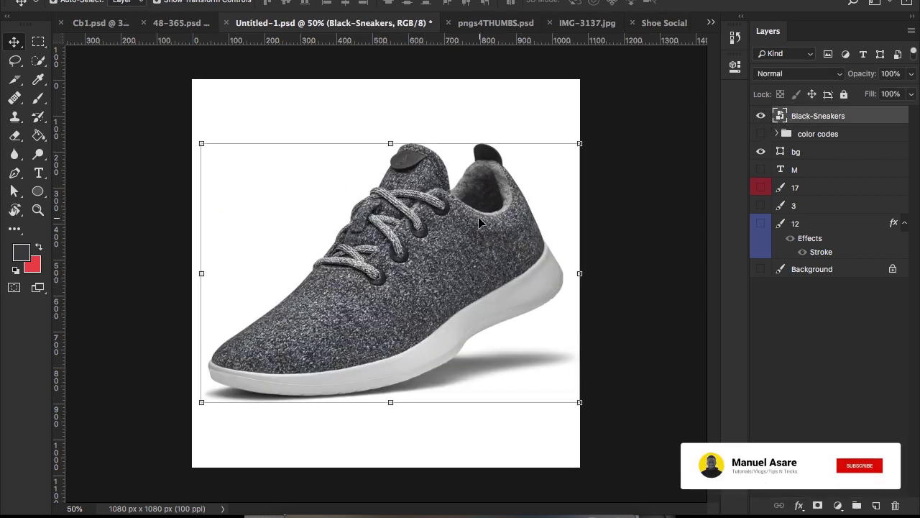
pyautogui.click(761, 116)
pyautogui.click(760, 134)
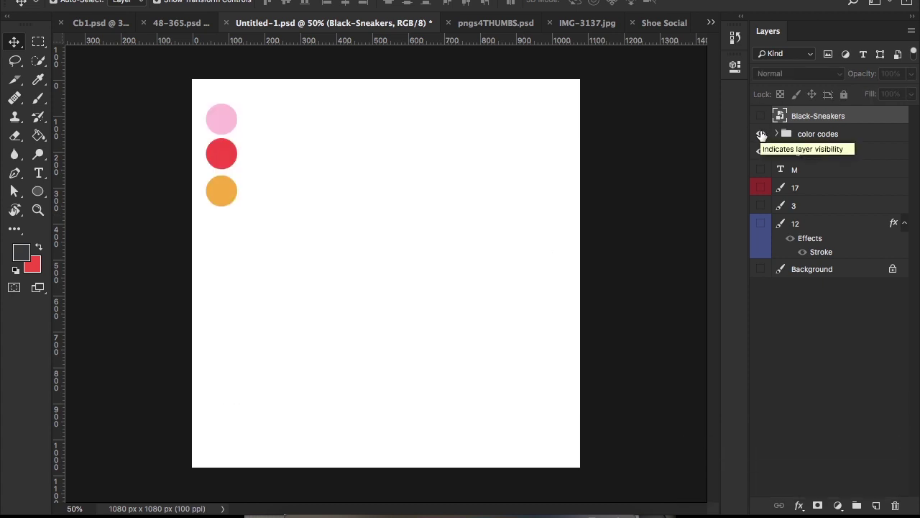
pyautogui.click(761, 134)
# Step: Select the bg layer and place a horizontal and a vertical guide through the centre of the canvas
pyautogui.click(772, 155)
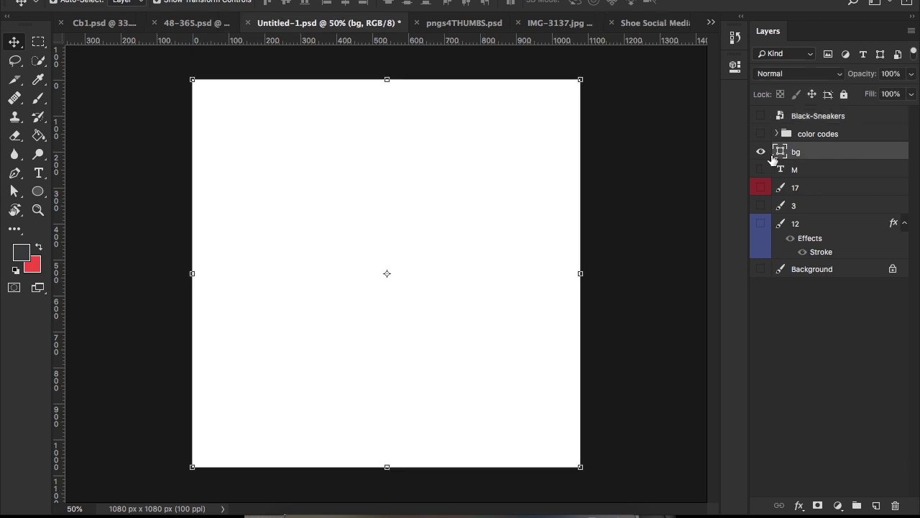
pyautogui.click(760, 153)
pyautogui.click(761, 152)
pyautogui.moveTo(424, 40); pyautogui.dragTo(466, 272)
pyautogui.moveTo(60, 165); pyautogui.dragTo(388, 214)
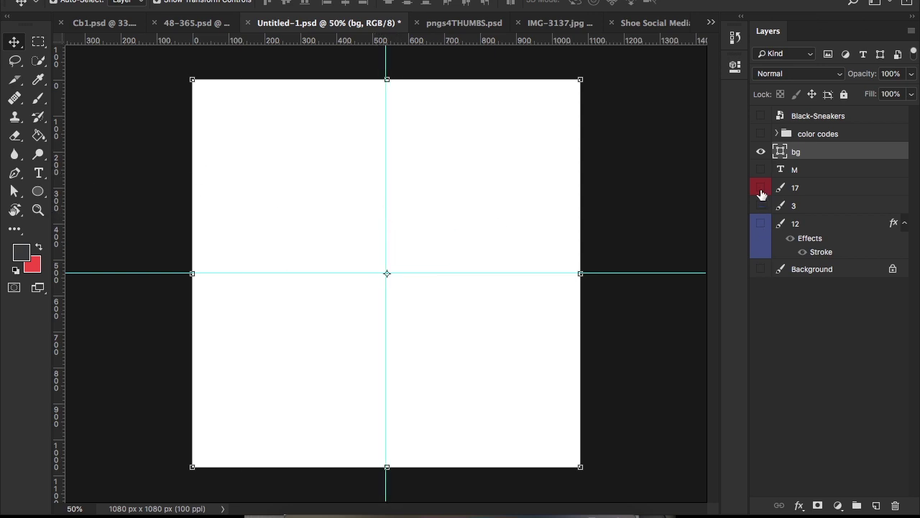
# Step: Duplicate the bg layer and scale the copy down around its centre to about 844 by 843 px
pyautogui.click(761, 134)
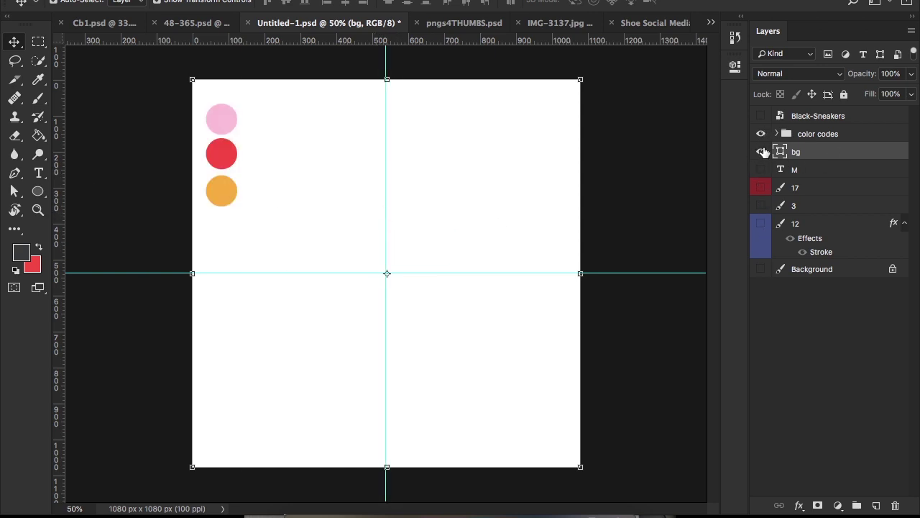
pyautogui.click(761, 134)
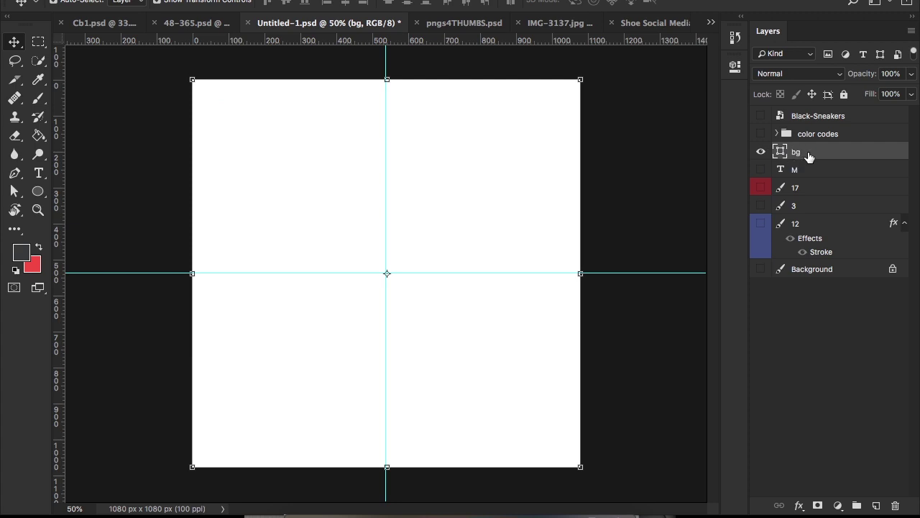
pyautogui.hotkey('ctrl', 'j')
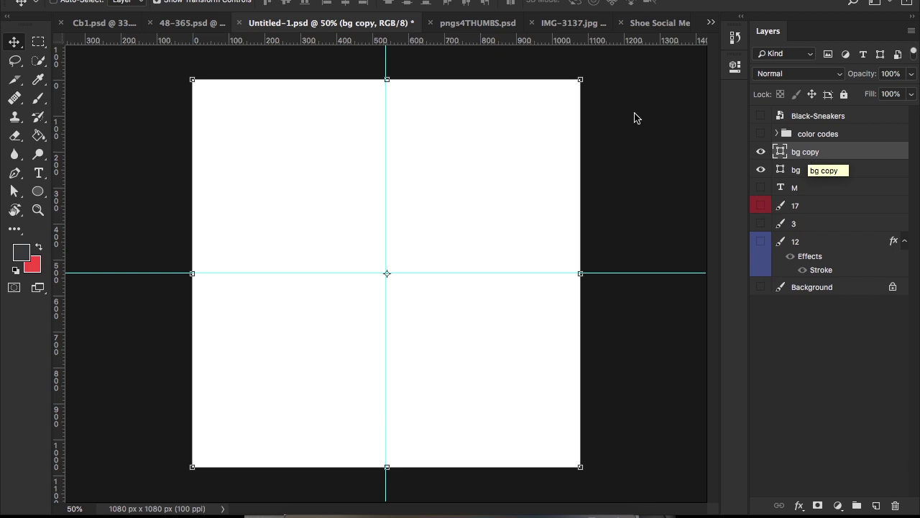
pyautogui.hotkey('ctrl', 't')
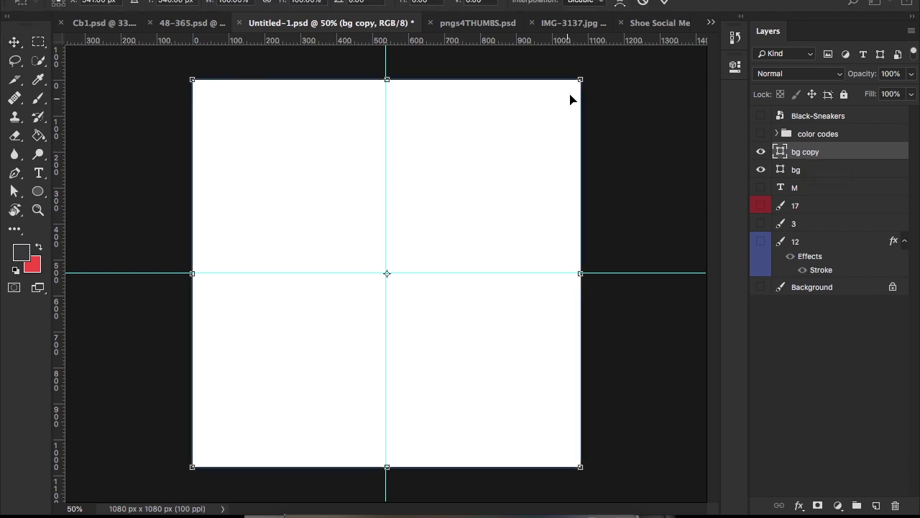
pyautogui.moveTo(581, 80); pyautogui.dragTo(532, 117)
# Step: Show the color codes group and rename the bg copy layer as "square."
pyautogui.click(760, 134)
pyautogui.click(807, 135)
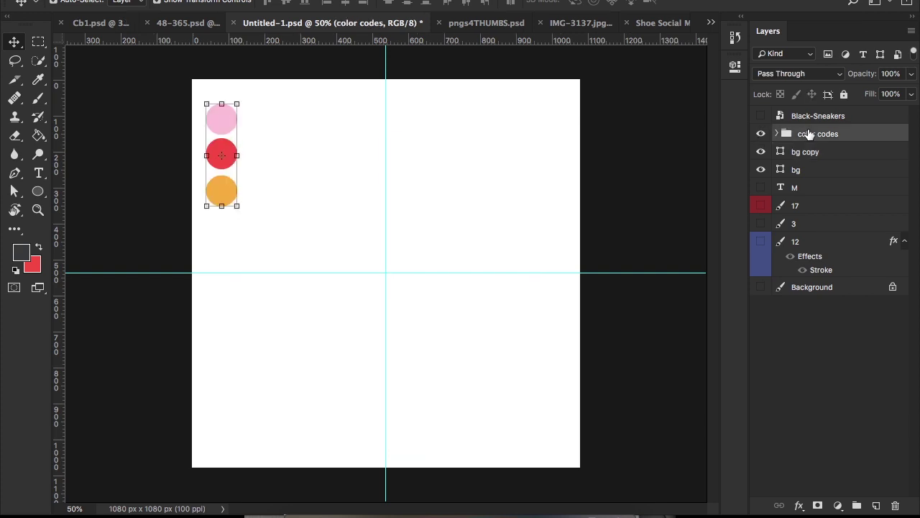
pyautogui.doubleClick(806, 152)
pyautogui.write('sq')
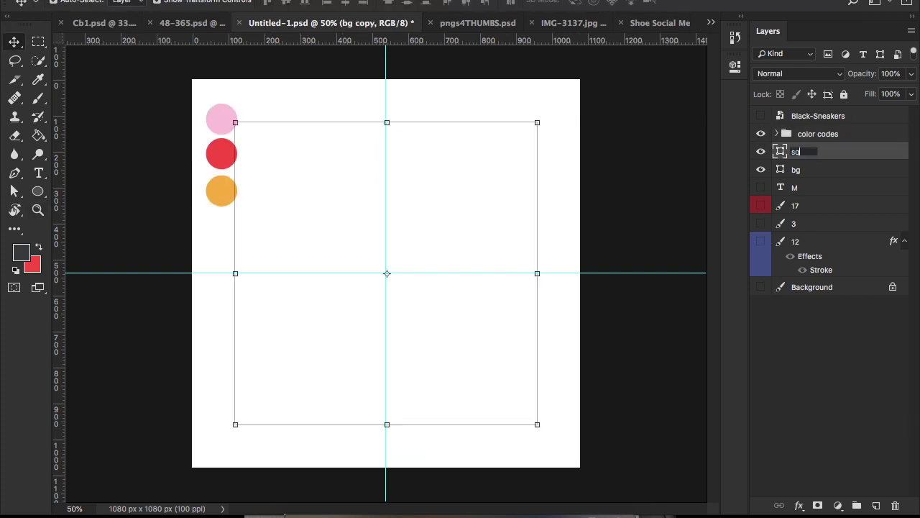
pyautogui.write('uare.')
pyautogui.press('Return')
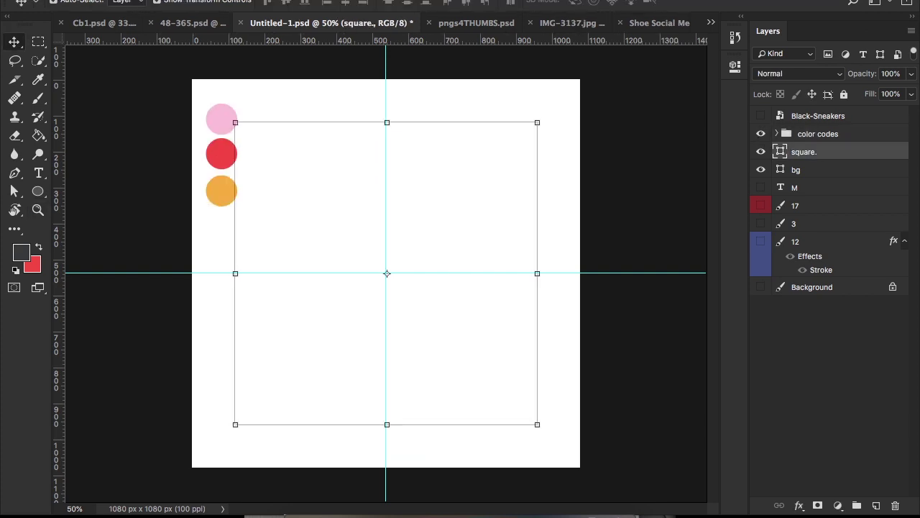
# Step: Fill the square shape with the light pink from the recently used colors
pyautogui.press('u')
pyautogui.click(129, 3)
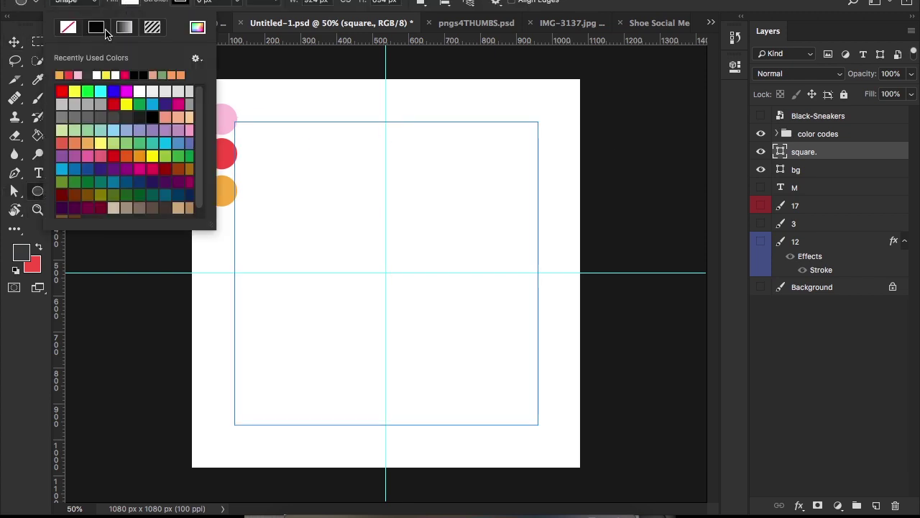
pyautogui.click(79, 74)
pyautogui.press('v')
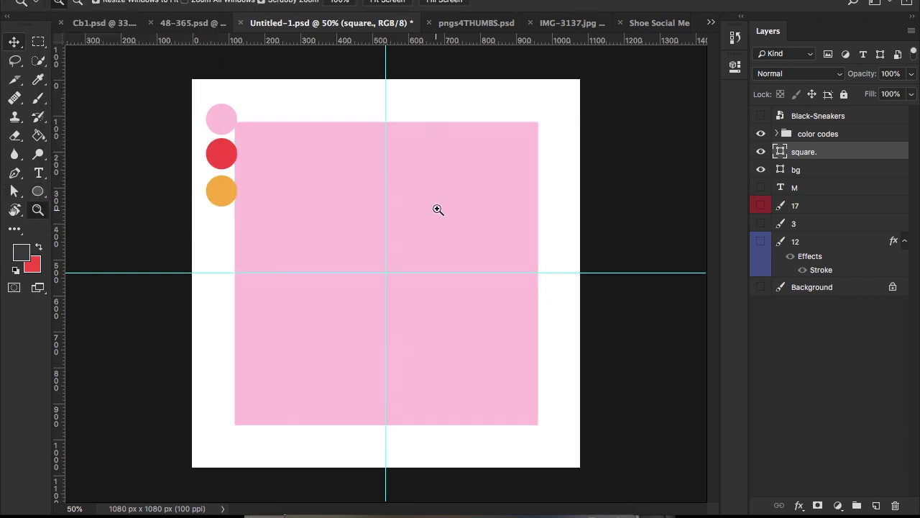
# Step: Round all four corners of the pink square slightly in its live shape properties
pyautogui.click(734, 65)
pyautogui.moveTo(526, 209); pyautogui.dragTo(541, 204)
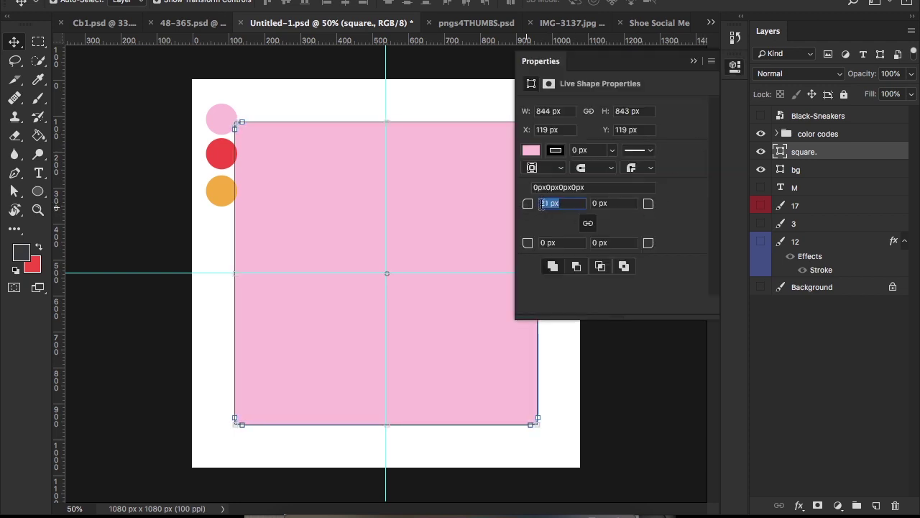
pyautogui.click(694, 61)
pyautogui.hotkey('ctrl', 'z')
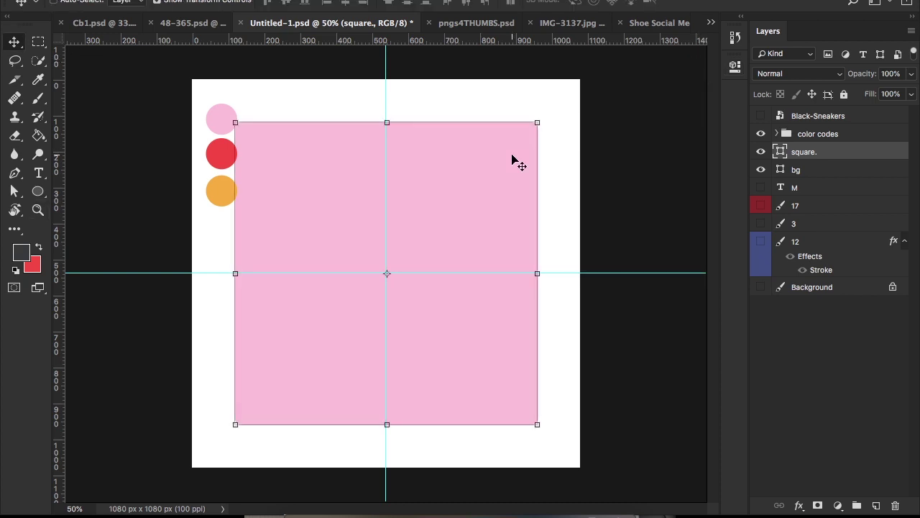
# Step: Enlarge the pink square around its centre to about 117% and hide the color codes group
pyautogui.moveTo(539, 121); pyautogui.dragTo(567, 96)
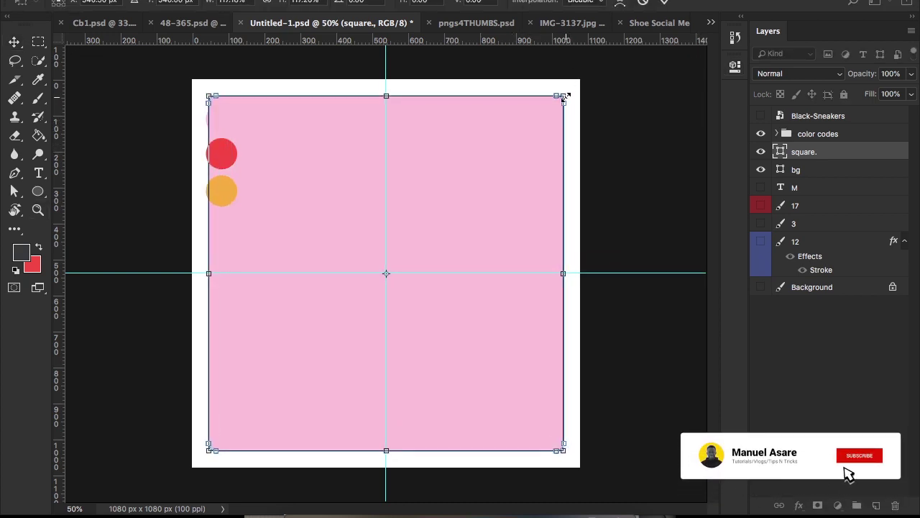
pyautogui.press('Return')
pyautogui.click(761, 134)
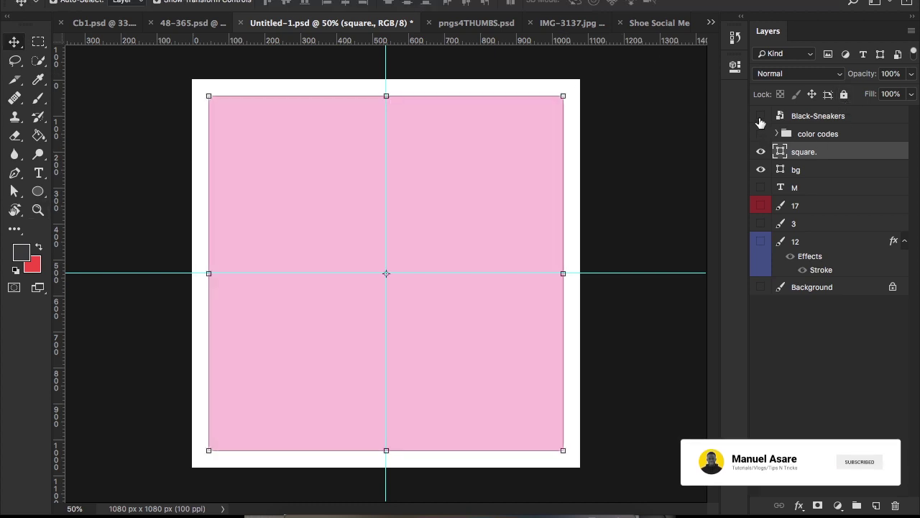
# Step: Show the Black-Sneakers layer and scale the shoe down around the canvas centre so it fits inside the pink square
pyautogui.click(760, 118)
pyautogui.click(826, 117)
pyautogui.hotkey('ctrl', 't')
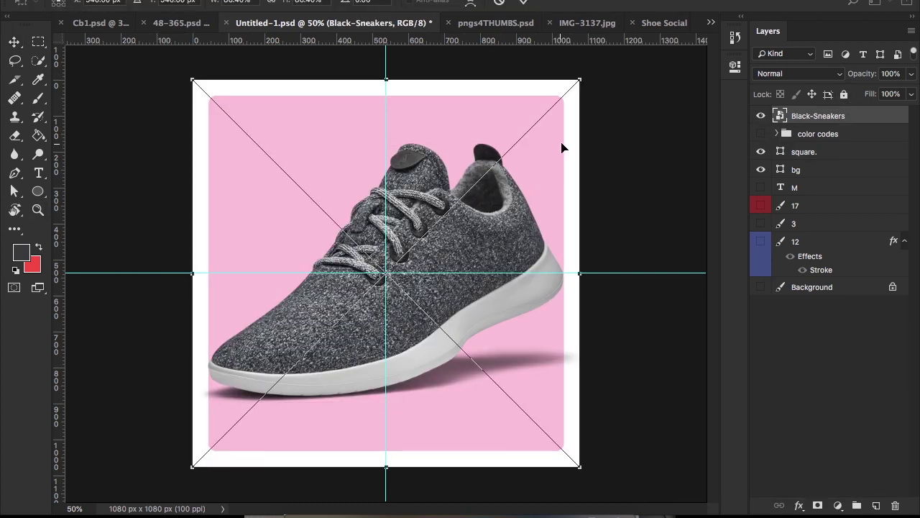
pyautogui.moveTo(579, 81); pyautogui.dragTo(507, 116)
pyautogui.press('Return')
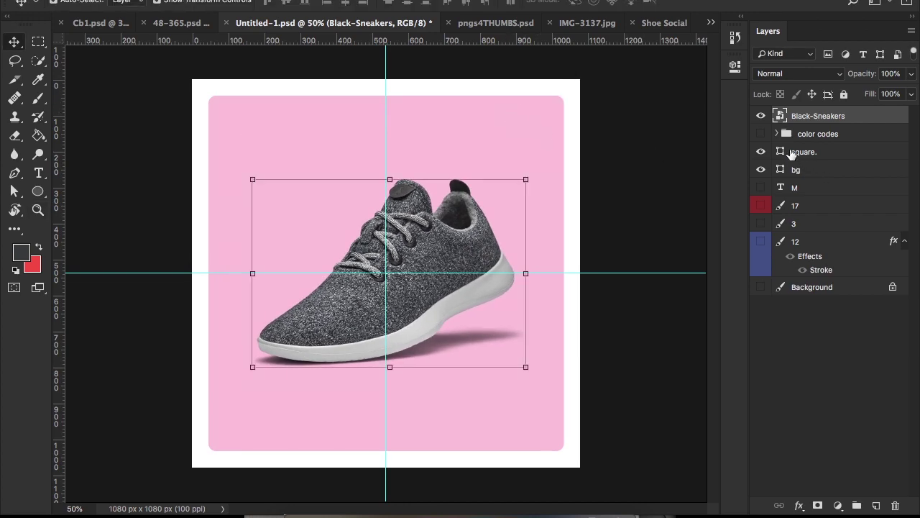
pyautogui.press('z')
pyautogui.click(378, 273)
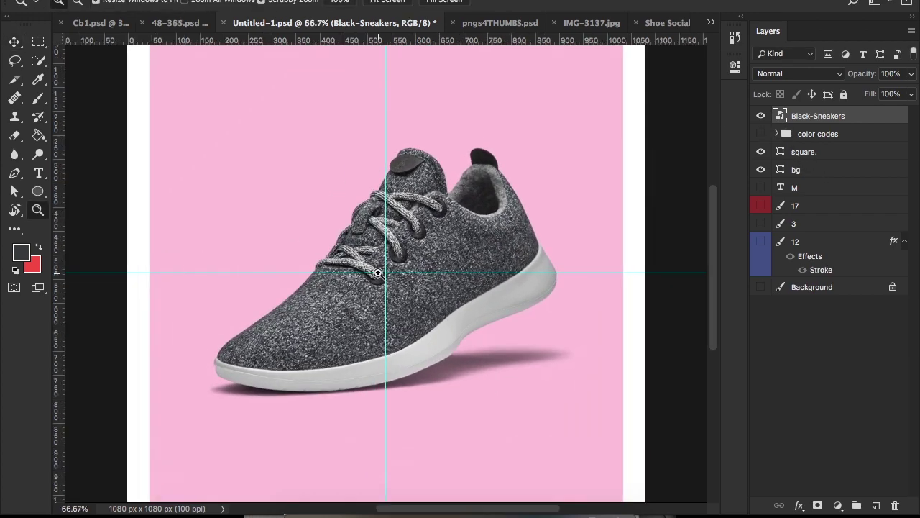
pyautogui.keyDown('alt'); pyautogui.click(378, 273); pyautogui.keyUp('alt')
pyautogui.press('v')
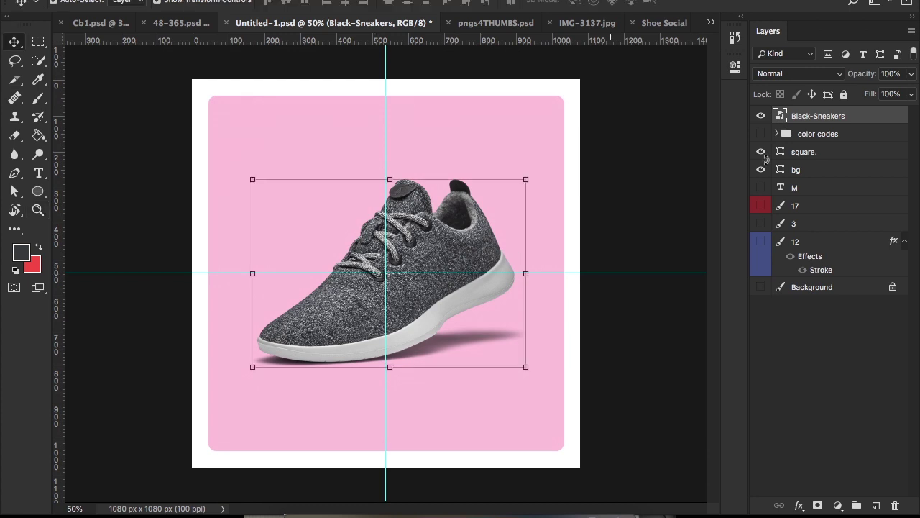
# Step: Hide the Black-Sneakers layer and create horizontal text reading NIKE on three lines over the pink square
pyautogui.click(761, 117)
pyautogui.click(41, 174)
pyautogui.rightClick(53, 173)
pyautogui.click(107, 166)
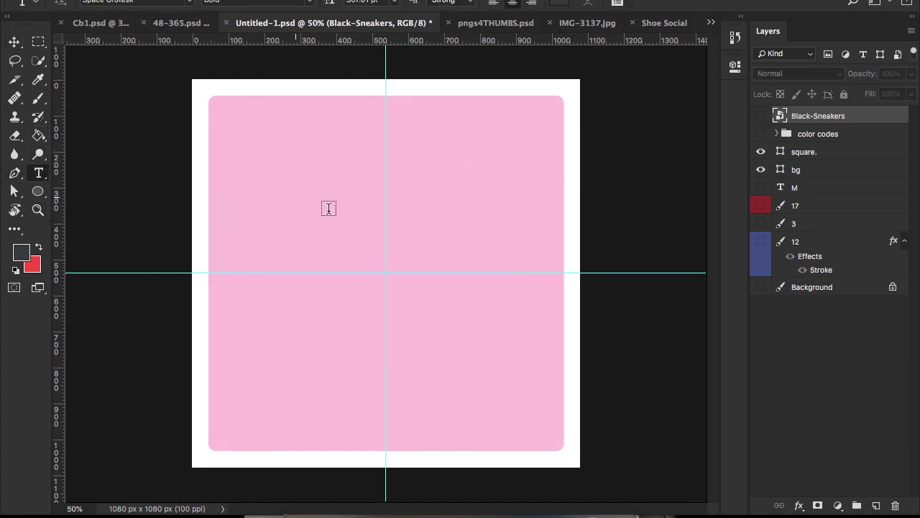
pyautogui.click(328, 299)
pyautogui.write('NIK')
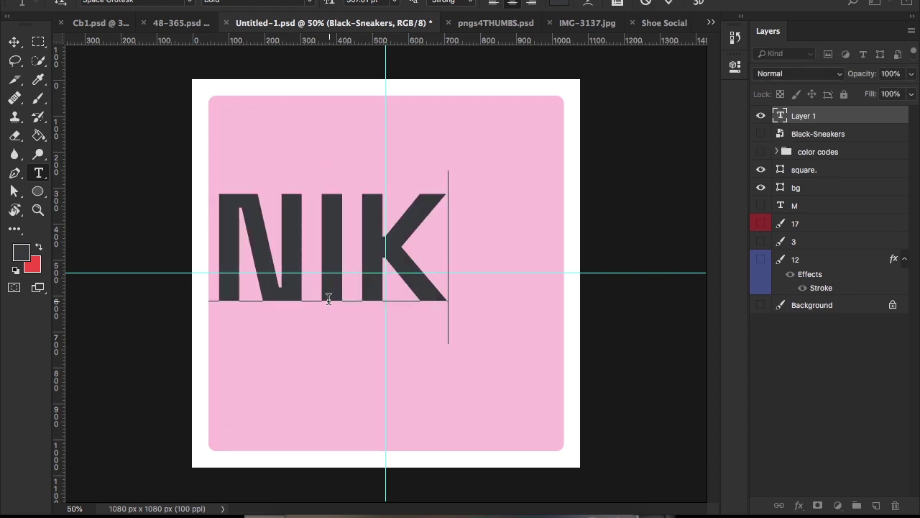
pyautogui.write('E')
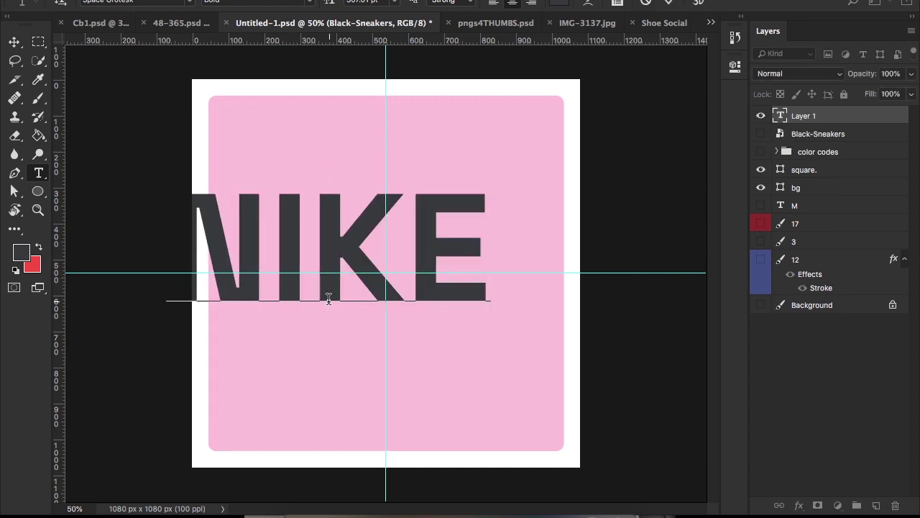
pyautogui.press('Left')
pyautogui.press('Left')
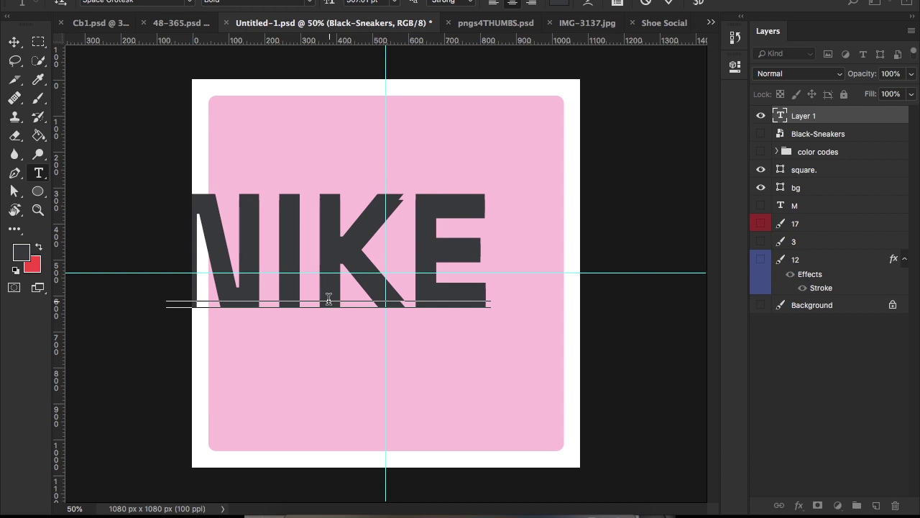
# Step: Increase the leading of all the NIKE text until its three lines stand apart with a narrow gap, and commit the text
pyautogui.hotkey('ctrl', 'a')
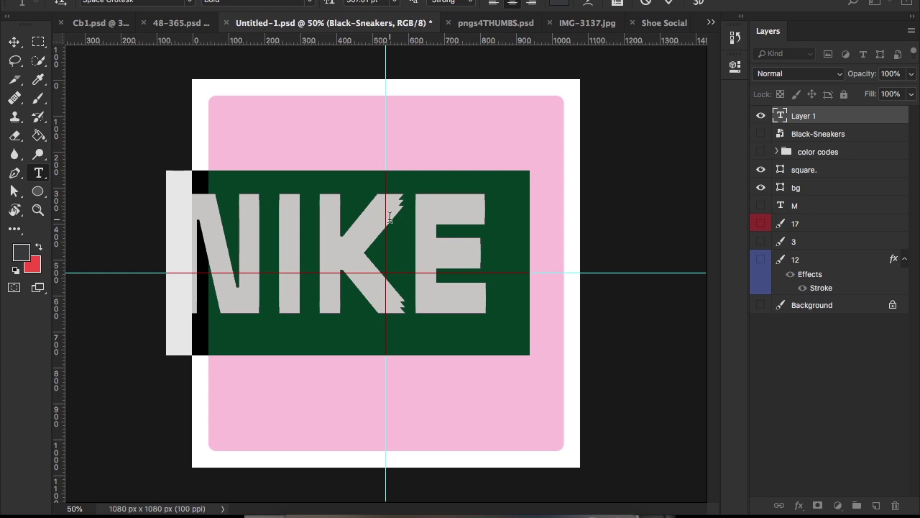
pyautogui.click(735, 71)
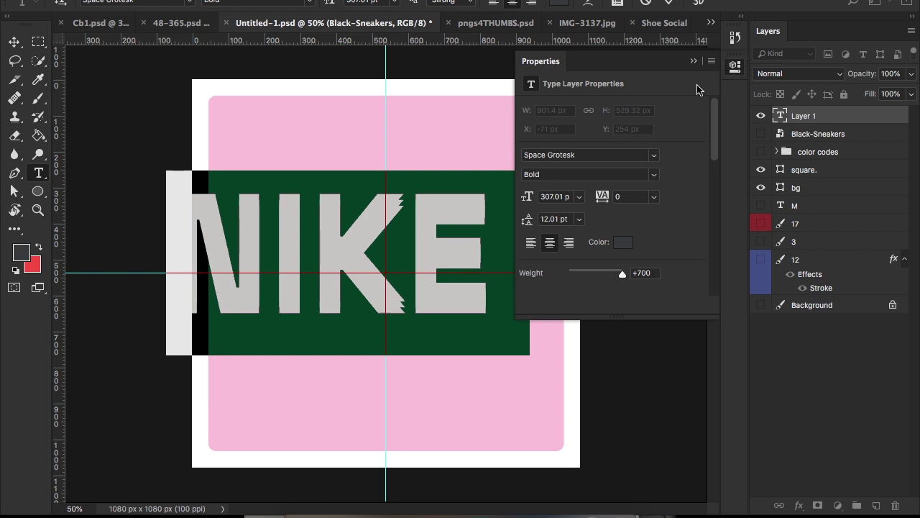
pyautogui.moveTo(541, 224); pyautogui.dragTo(661, 237)
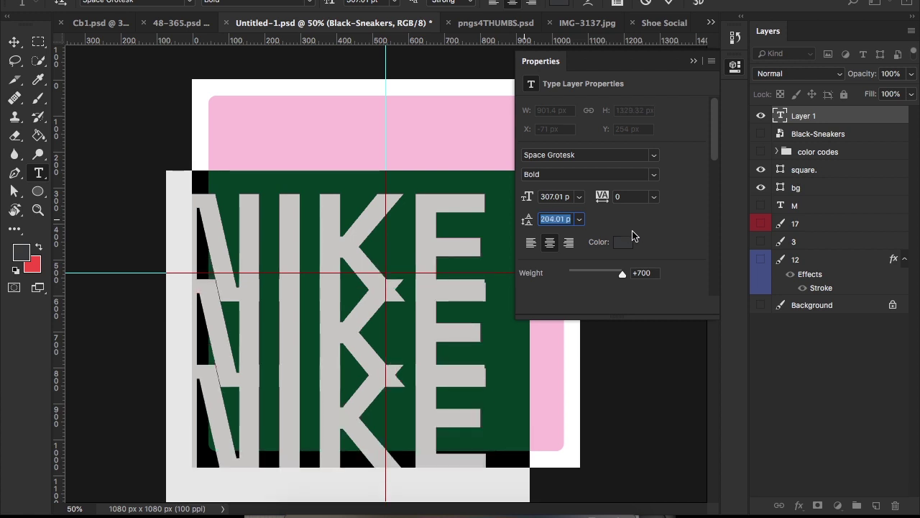
pyautogui.moveTo(533, 226); pyautogui.dragTo(529, 220)
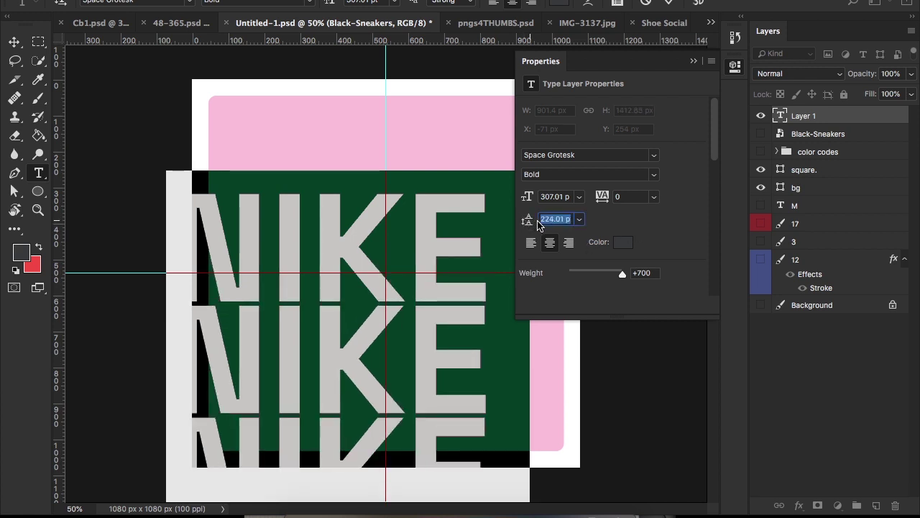
pyautogui.click(694, 61)
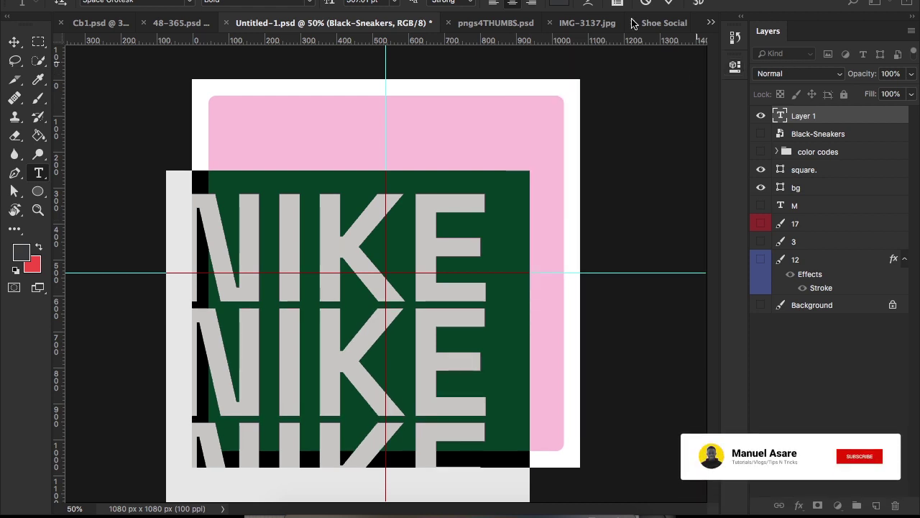
pyautogui.click(485, 245)
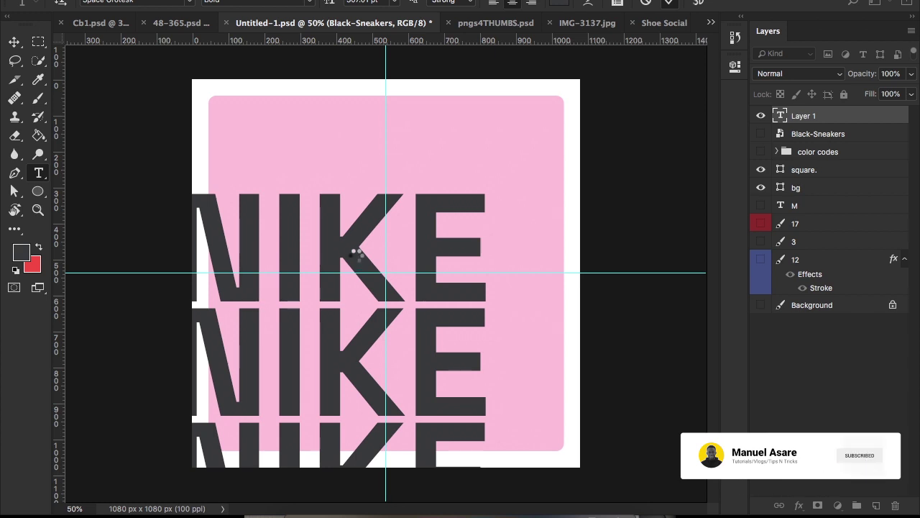
pyautogui.hotkey('ctrl', 'Return')
# Step: Centre the three-line NIKE text horizontally on the pink square and scale it down to fit inside with a margin
pyautogui.press('v')
pyautogui.moveTo(392, 230); pyautogui.dragTo(413, 176)
pyautogui.hotkey('ctrl', 't')
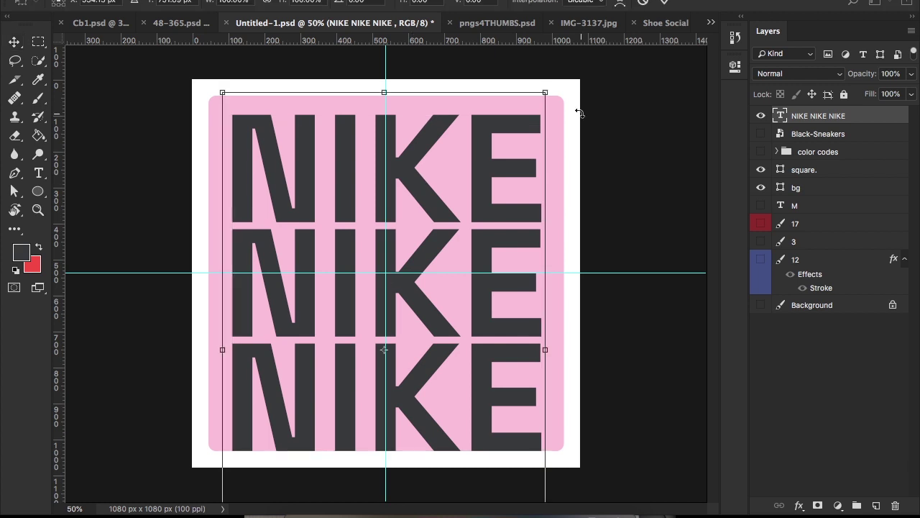
pyautogui.moveTo(544, 91); pyautogui.dragTo(515, 119)
pyautogui.press('Return')
# Step: Nudge the NIKE text block slightly upward within the pink square
pyautogui.press('z')
pyautogui.press('v')
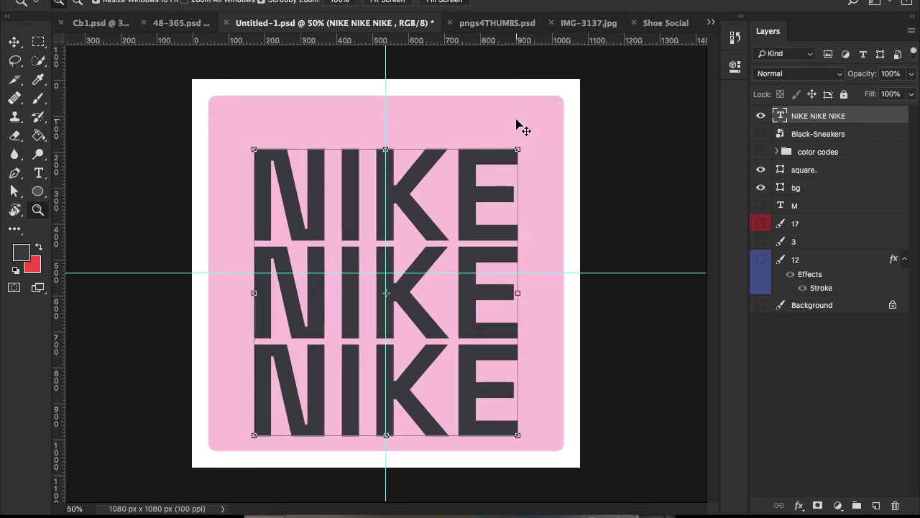
pyautogui.press('Up')
pyautogui.press('Up')
pyautogui.press('Up')
pyautogui.press('Up')
pyautogui.press('Up')
pyautogui.press('Up')
pyautogui.press('Up')
pyautogui.press('Up')
pyautogui.press('Up')
pyautogui.press('Up')
pyautogui.press('Up')
pyautogui.press('Up')
pyautogui.press('Up')
pyautogui.press('Up')
pyautogui.press('Up')
pyautogui.press('Up')
pyautogui.press('Up')
pyautogui.press('Up')
pyautogui.press('Up')
pyautogui.press('Up')
pyautogui.press('Up')
pyautogui.press('Up')
pyautogui.press('Up')
pyautogui.press('Up')
pyautogui.press('Up')
pyautogui.press('Up')
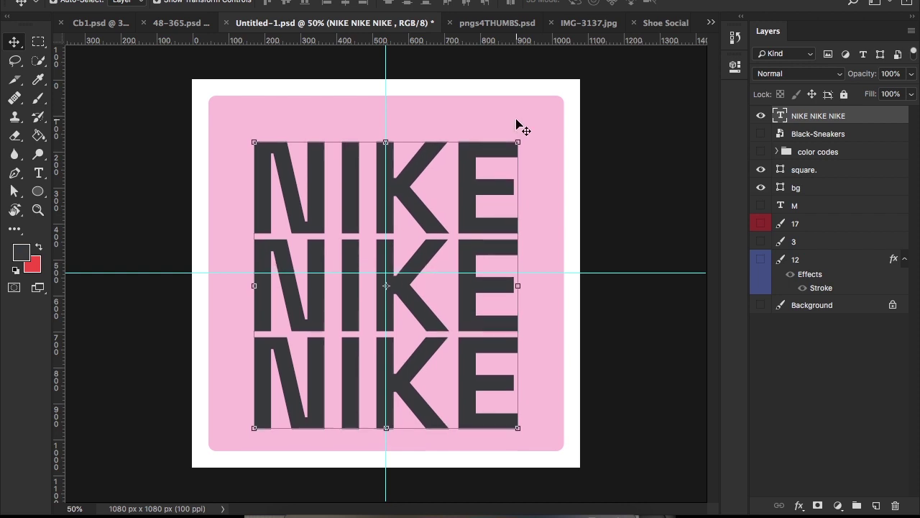
# Step: Nudge the NIKE text block up until its middle aligns with the horizontal centre guide
pyautogui.press('Up')
pyautogui.press('Up')
pyautogui.press('Up')
pyautogui.press('Up')
pyautogui.press('Up')
pyautogui.press('Up')
pyautogui.press('Up')
pyautogui.press('Up')
pyautogui.press('Up')
pyautogui.press('Up')
pyautogui.press('Up')
pyautogui.press('Up')
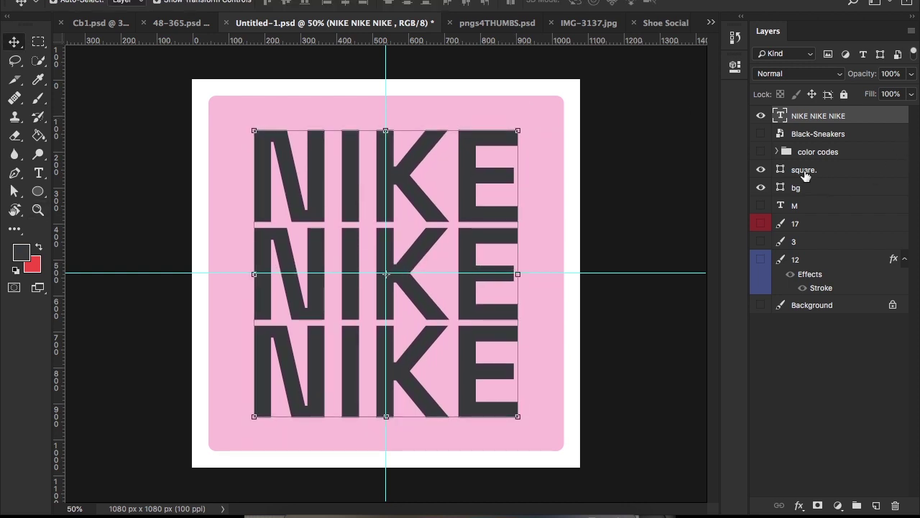
# Step: Show the color codes group and recolour all the NIKE text with the red sampled from its circle
pyautogui.click(761, 151)
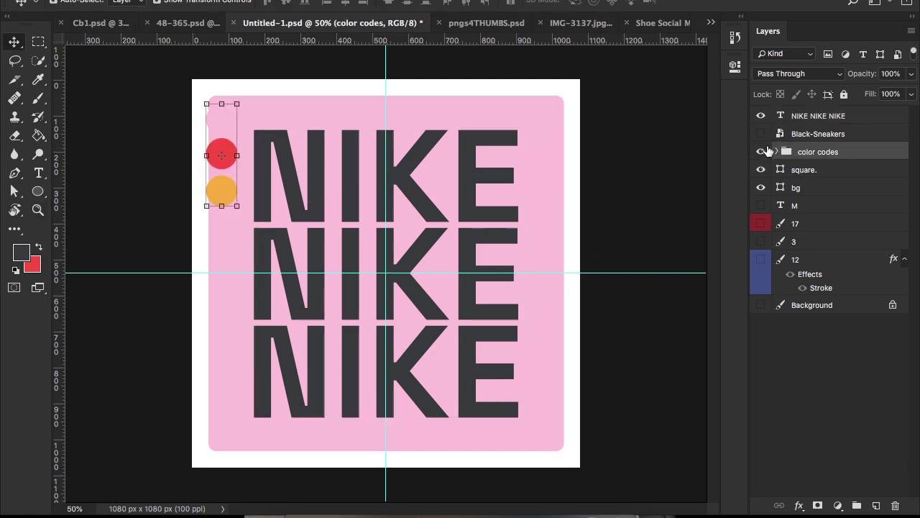
pyautogui.click(798, 117)
pyautogui.press('t')
pyautogui.click(441, 186)
pyautogui.hotkey('ctrl', 'a')
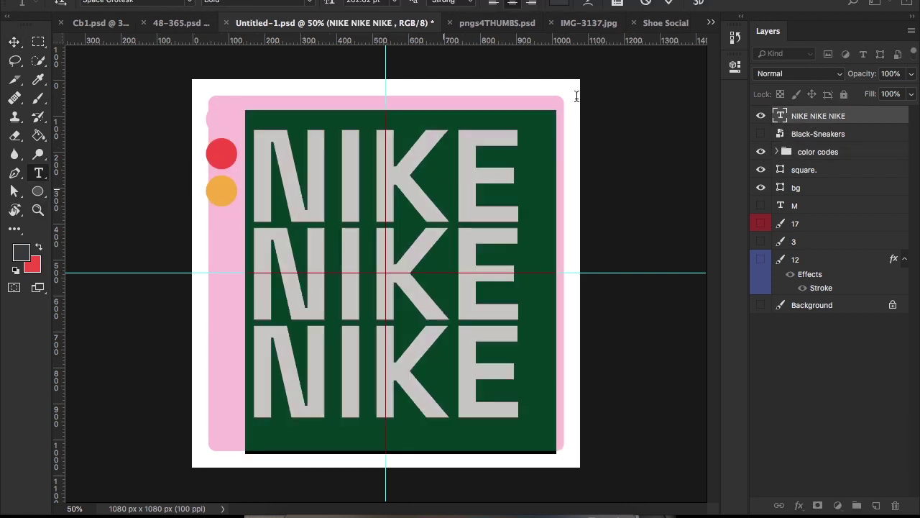
pyautogui.click(555, 4)
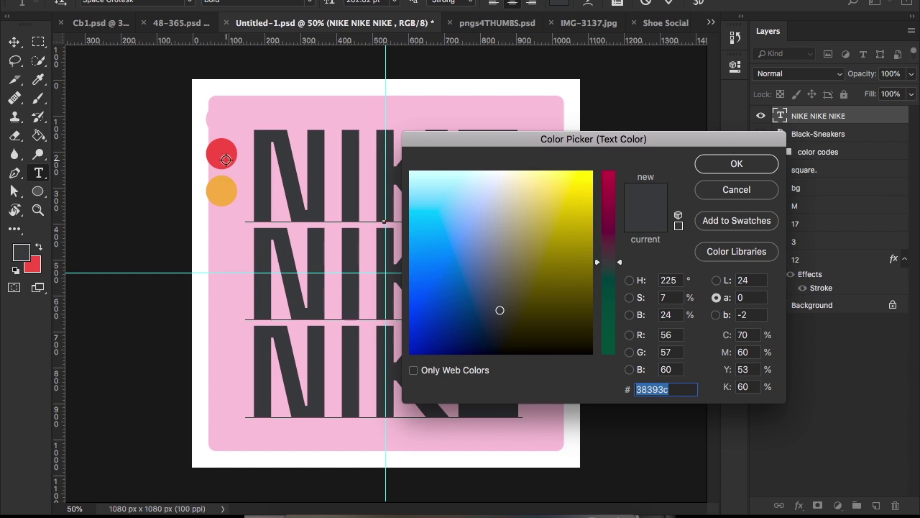
pyautogui.click(225, 159)
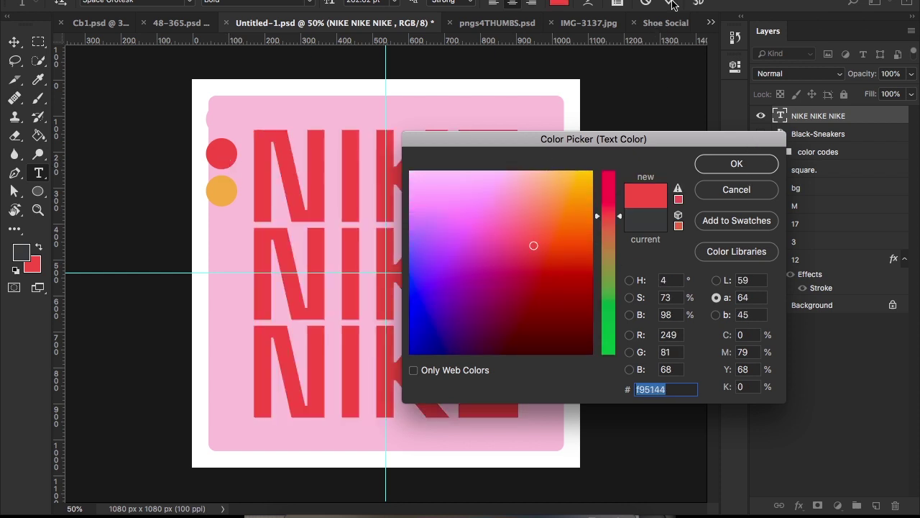
pyautogui.press('Escape')
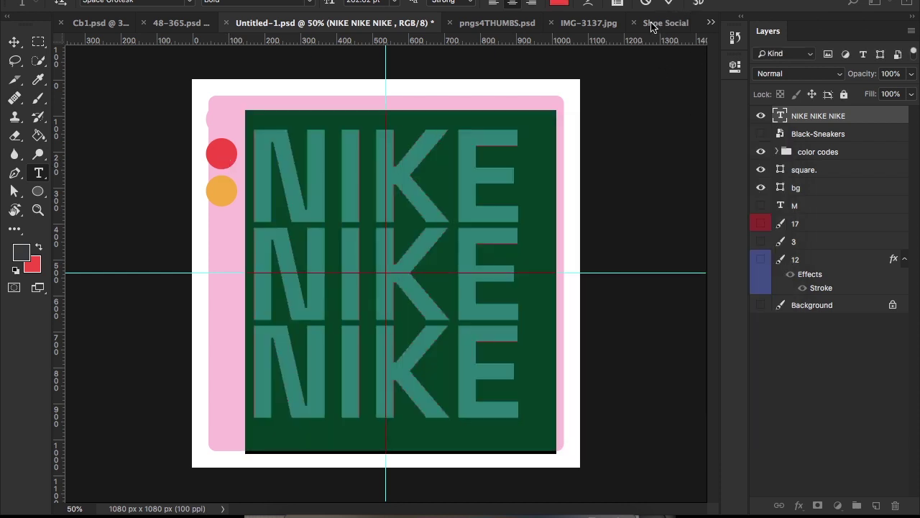
pyautogui.click(664, 4)
pyautogui.press('z')
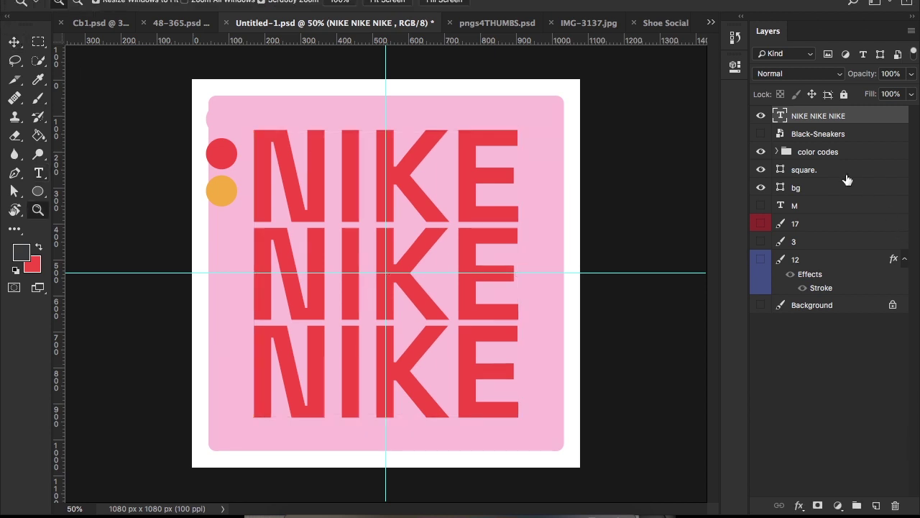
# Step: Hide the color codes group, and show the Black-Sneakers layer above the NIKE text layer
pyautogui.click(807, 154)
pyautogui.click(760, 152)
pyautogui.press('v')
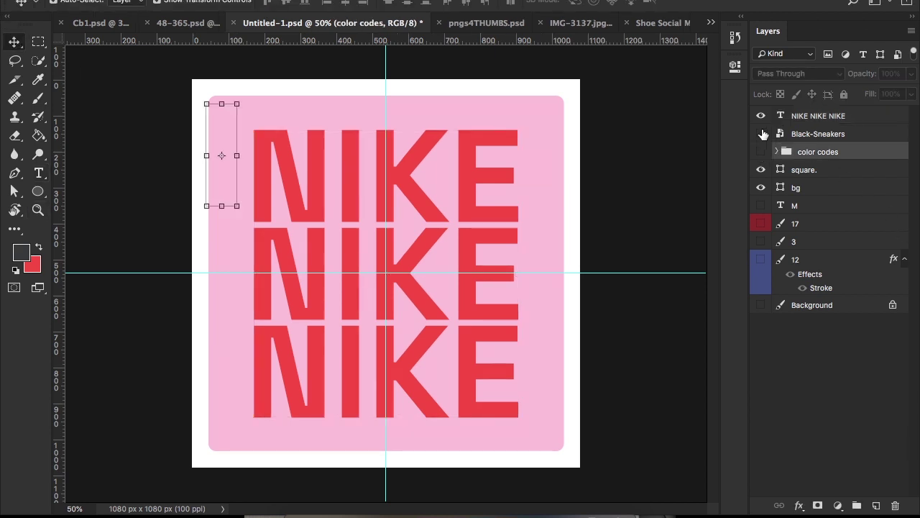
pyautogui.click(812, 134)
pyautogui.click(760, 133)
pyautogui.moveTo(817, 116); pyautogui.dragTo(805, 139)
pyautogui.rightClick(453, 235)
pyautogui.click(464, 241)
pyautogui.hotkey('ctrl', 't')
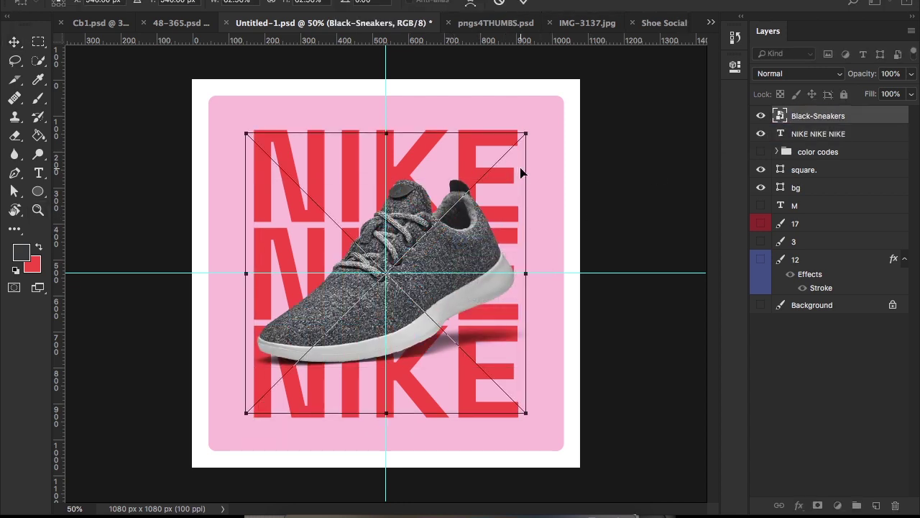
pyautogui.press('Escape')
pyautogui.hotkey('ctrl', 't')
pyautogui.moveTo(567, 150); pyautogui.dragTo(496, 80)
pyautogui.hotkey('ctrl', 'z')
pyautogui.press('Escape')
# Step: Enlarge the NIKE text proportionally around its centre to fill more of the pink square, keeping it centred on the guides
pyautogui.rightClick(474, 144)
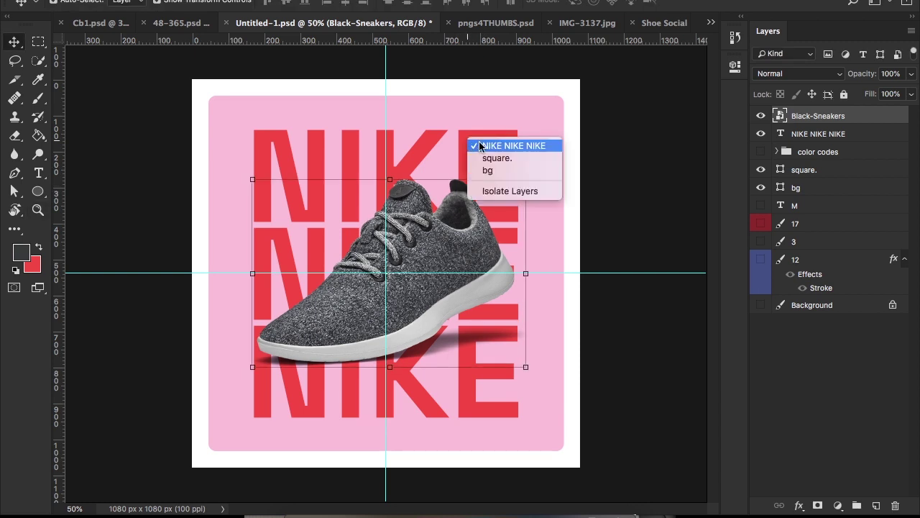
pyautogui.press('Escape')
pyautogui.click(492, 152)
pyautogui.moveTo(502, 127); pyautogui.dragTo(546, 98)
pyautogui.press('Return')
pyautogui.press('c')
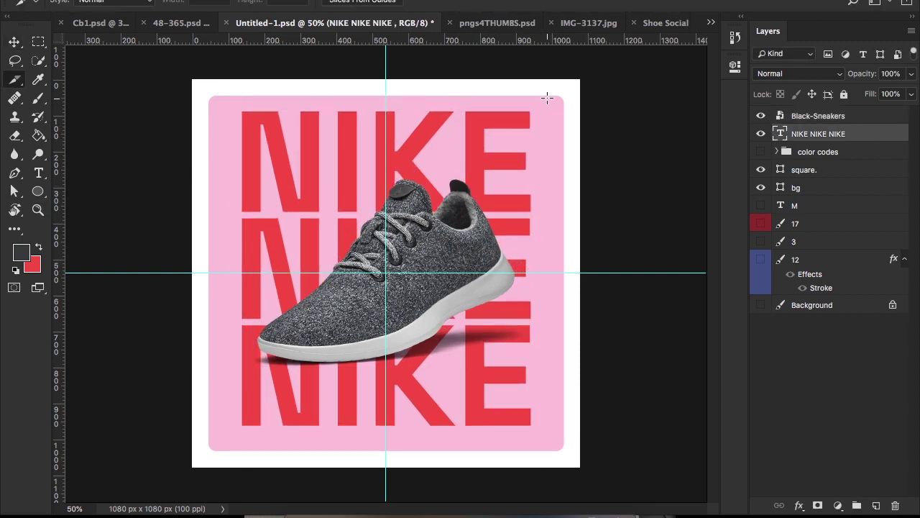
pyautogui.press('v')
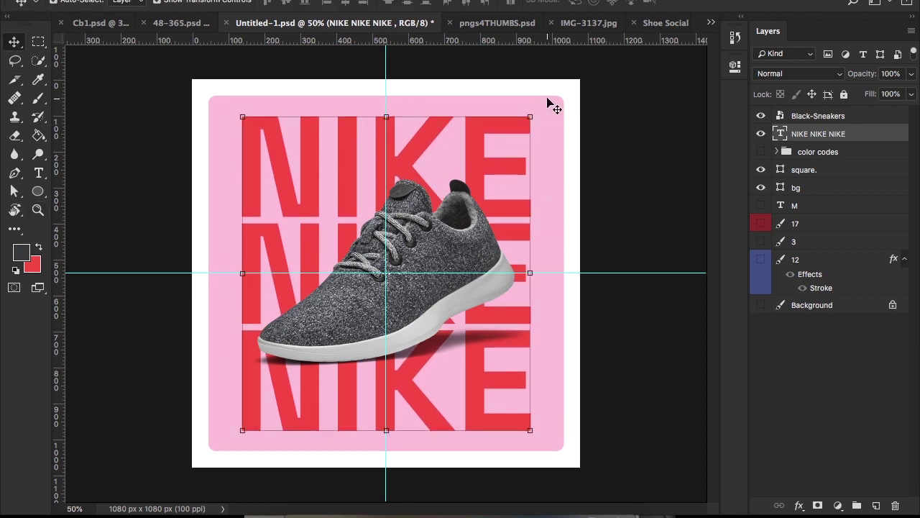
# Step: Try lowering the NIKE text layer's opacity to 58% and undo it
pyautogui.moveTo(863, 75); pyautogui.dragTo(834, 77)
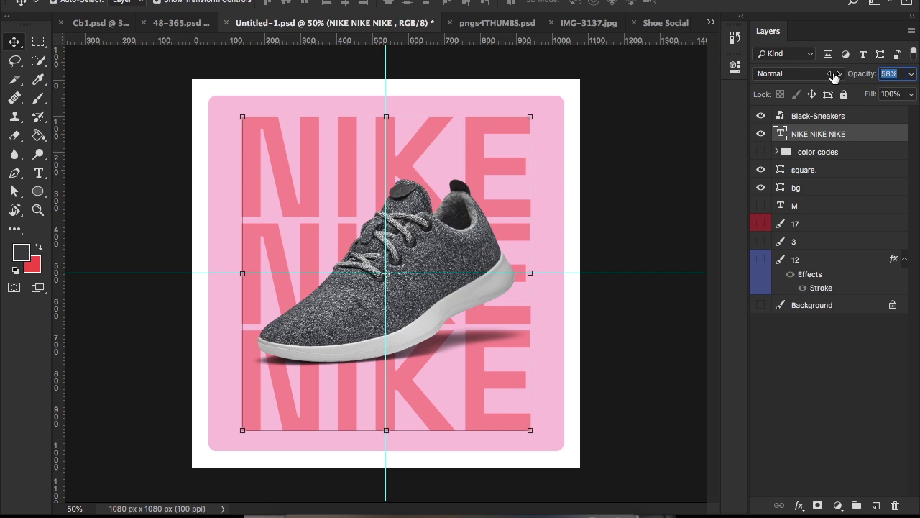
pyautogui.hotkey('ctrl', 'z')
pyautogui.press('z')
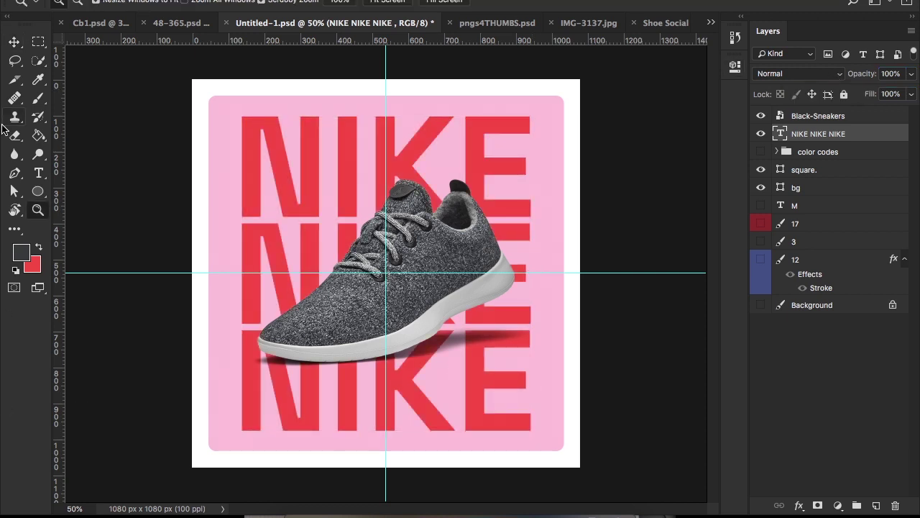
# Step: Draw a circle about 350 px wide above the Black-Sneakers layer, overlapping the shoe's toe and the canvas edge
pyautogui.rightClick(38, 191)
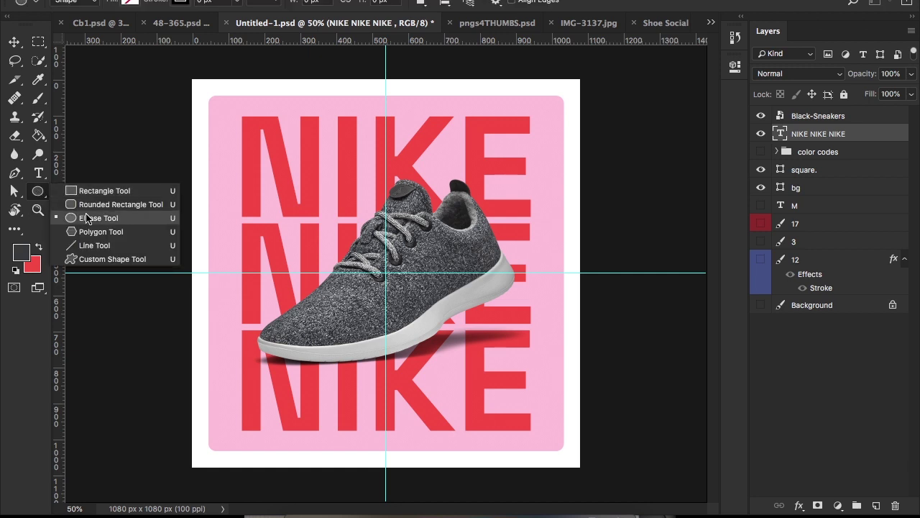
pyautogui.click(88, 218)
pyautogui.click(817, 117)
pyautogui.click(875, 505)
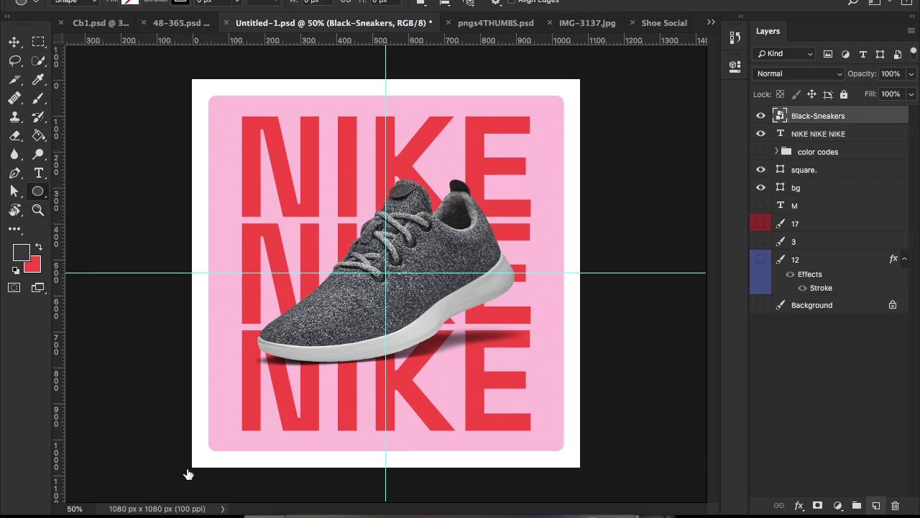
pyautogui.moveTo(253, 364); pyautogui.dragTo(277, 400)
pyautogui.click(693, 60)
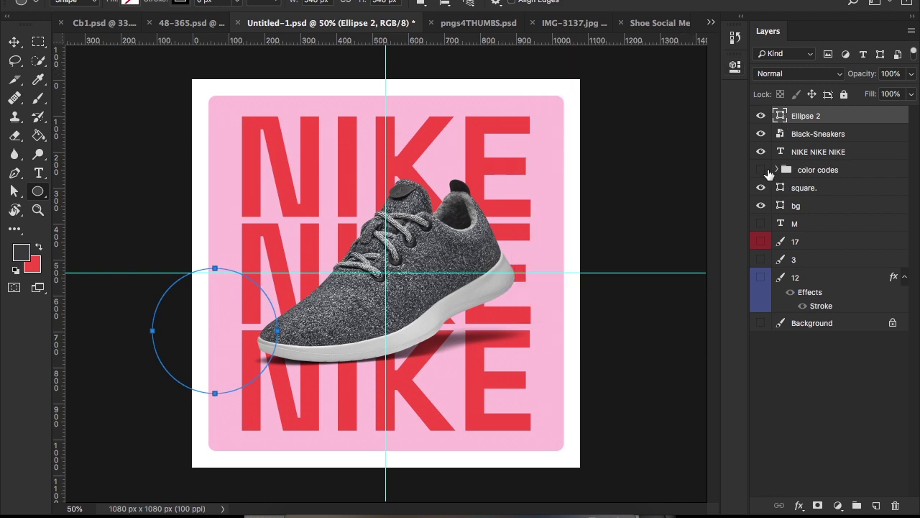
# Step: Show the color codes group and fill the new circle with the orange sampled from it
pyautogui.click(761, 170)
pyautogui.press('z')
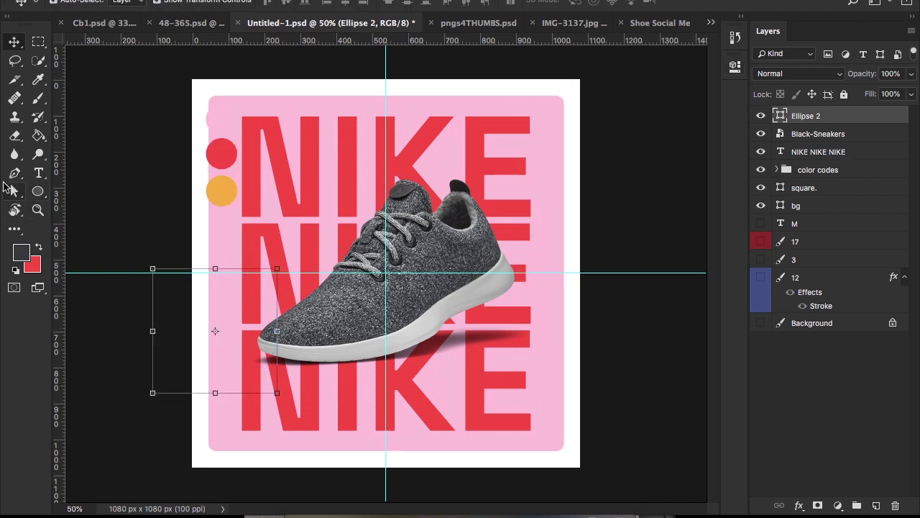
pyautogui.click(37, 191)
pyautogui.click(132, 3)
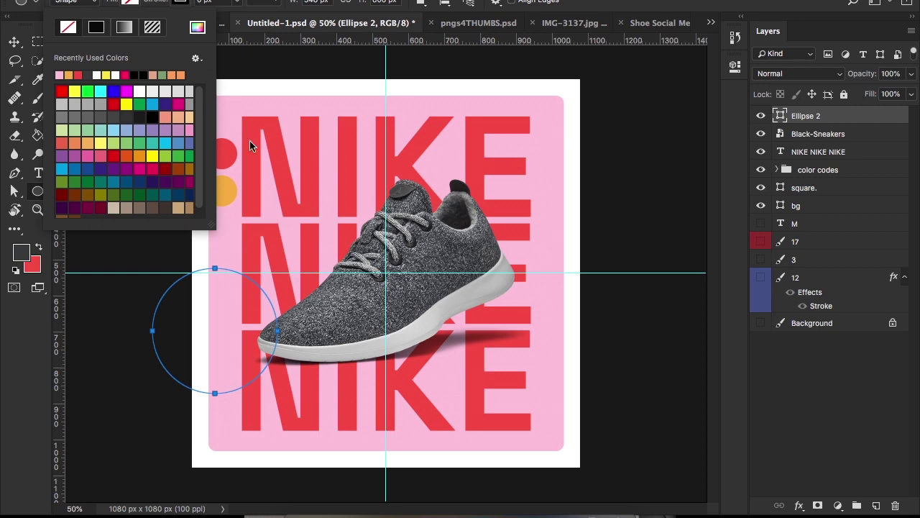
pyautogui.click(198, 27)
pyautogui.click(225, 189)
pyautogui.click(764, 162)
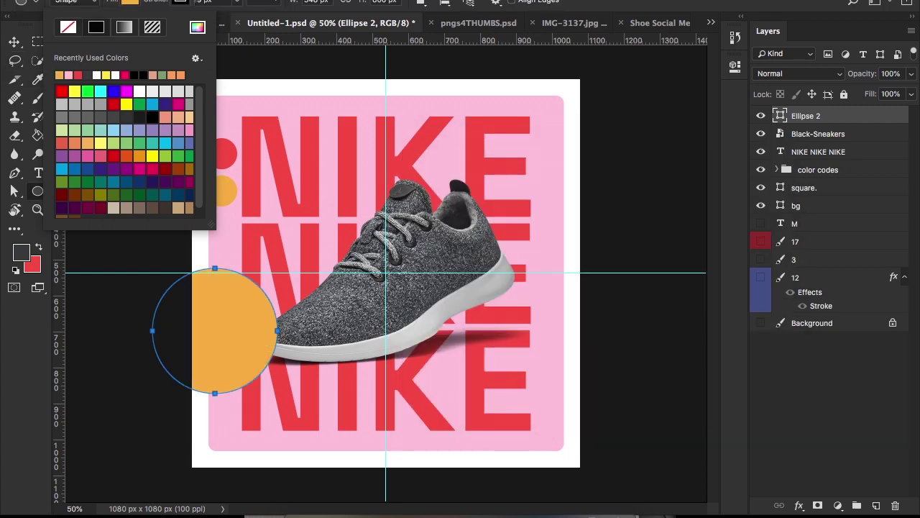
pyautogui.click(180, 2)
pyautogui.press('Return')
# Step: Shrink the orange circle to about 66% and move it over the E of the first NIKE line, above the shoe's heel
pyautogui.press('v')
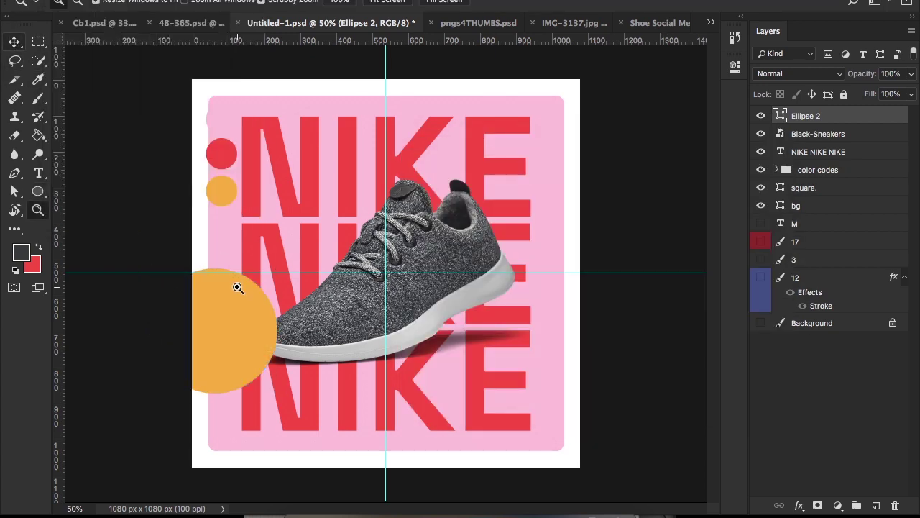
pyautogui.hotkey('ctrl', '+')
pyautogui.moveTo(236, 348); pyautogui.dragTo(286, 354)
pyautogui.scroll(-5, 349, 237)
pyautogui.hscroll(-6, 349, 236)
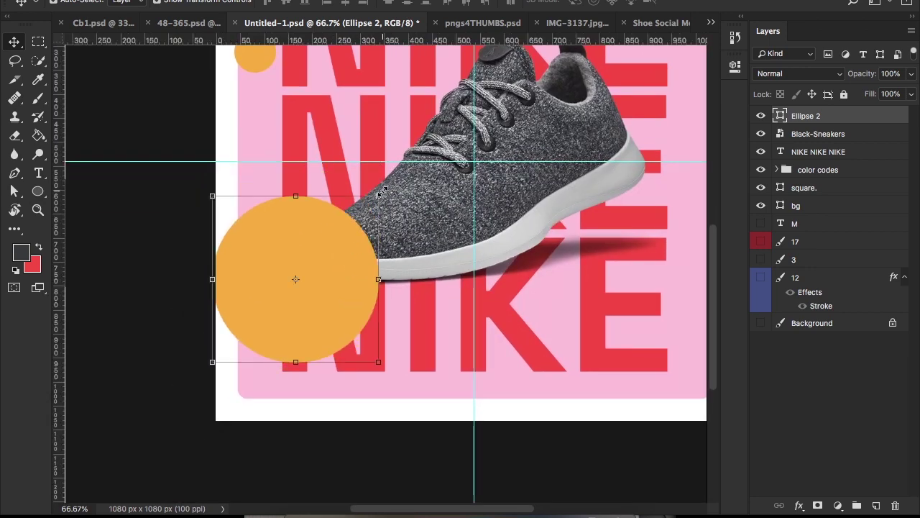
pyautogui.moveTo(379, 196); pyautogui.dragTo(349, 226)
pyautogui.moveTo(323, 280); pyautogui.dragTo(571, 95)
pyautogui.moveTo(551, 128); pyautogui.dragTo(511, 230)
pyautogui.hotkey('ctrl', 'r')
pyautogui.moveTo(530, 189); pyautogui.dragTo(534, 205)
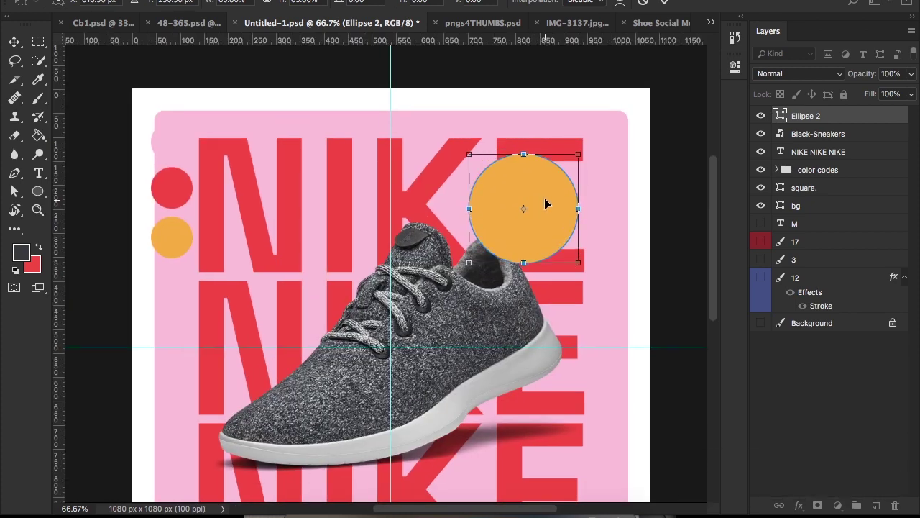
pyautogui.press('Return')
# Step: Move the orange circle's layer below Black-Sneakers and nudge the circle down behind the shoe's heel
pyautogui.moveTo(822, 121); pyautogui.dragTo(826, 140)
pyautogui.press('z')
pyautogui.click(534, 240)
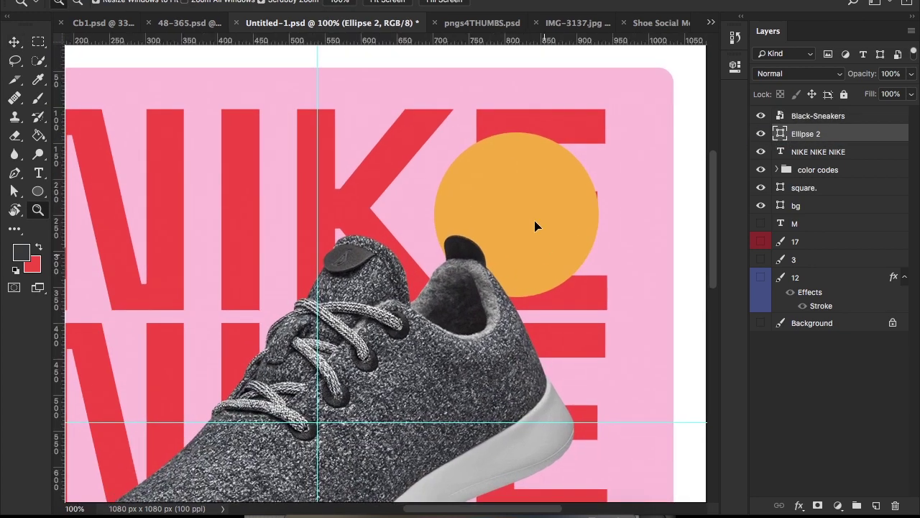
pyautogui.press('v')
pyautogui.hotkey('shift', 'Down')
pyautogui.hotkey('shift', 'Down')
# Step: Duplicate the NIKE text layer above the orange circle and replace the copy's text with $500
pyautogui.click(822, 155)
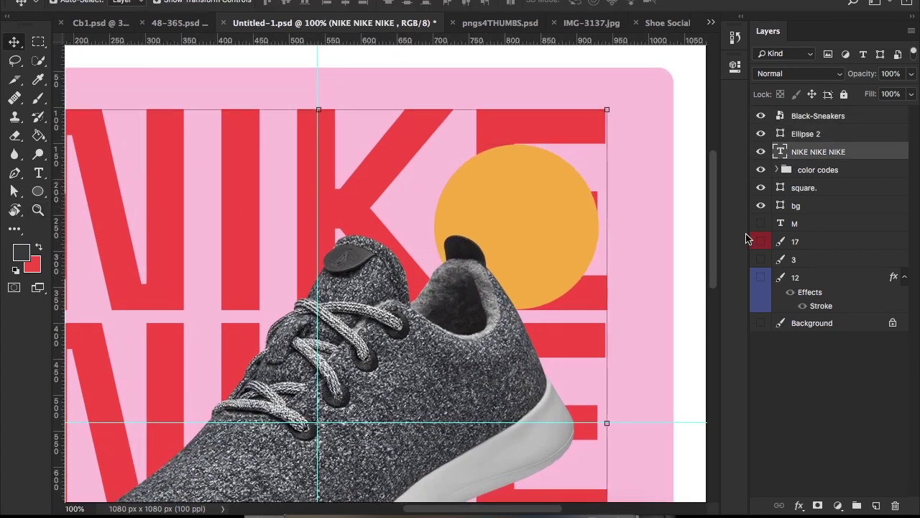
pyautogui.rightClick(544, 213)
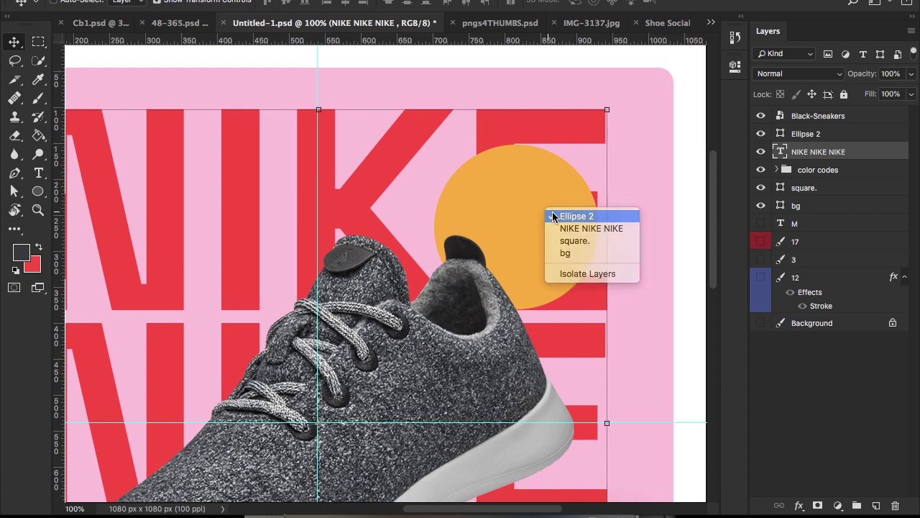
pyautogui.click(564, 214)
pyautogui.hotkey('ctrl', 'v')
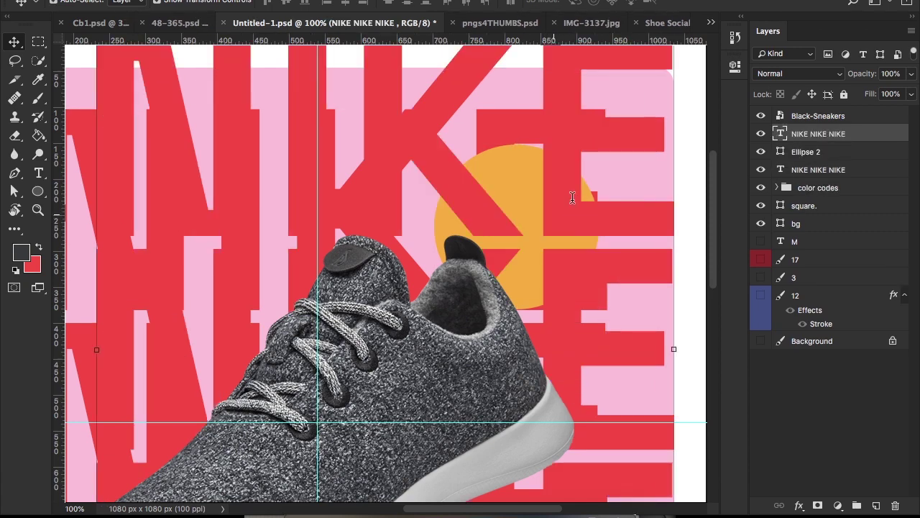
pyautogui.doubleClick(572, 198)
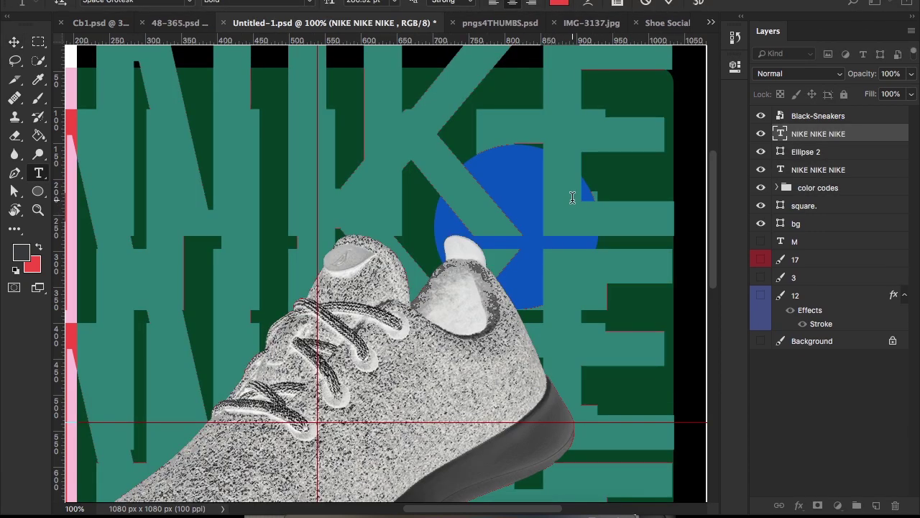
pyautogui.write('B')
pyautogui.write('500')
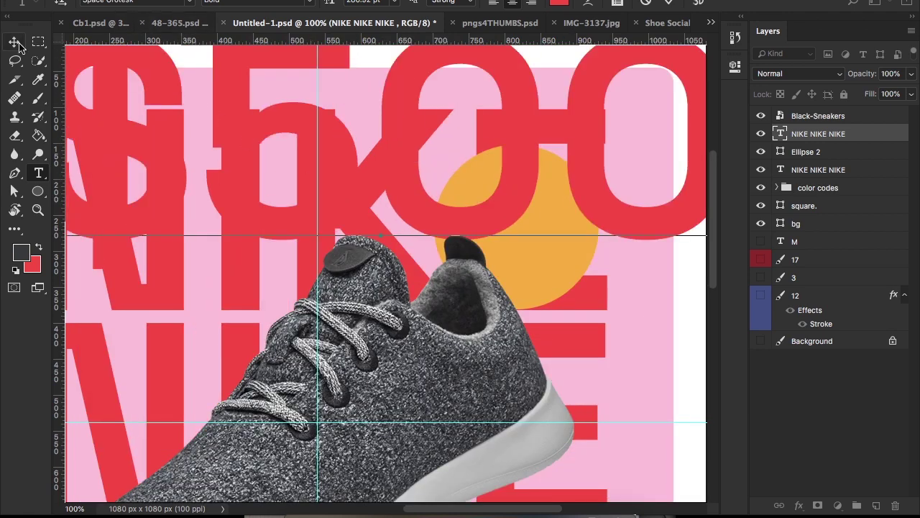
pyautogui.hotkey('ctrl', 'Return')
# Step: Scale the $500 text down to roughly the orange circle's width and place it over the circle
pyautogui.hotkey('ctrl', 't')
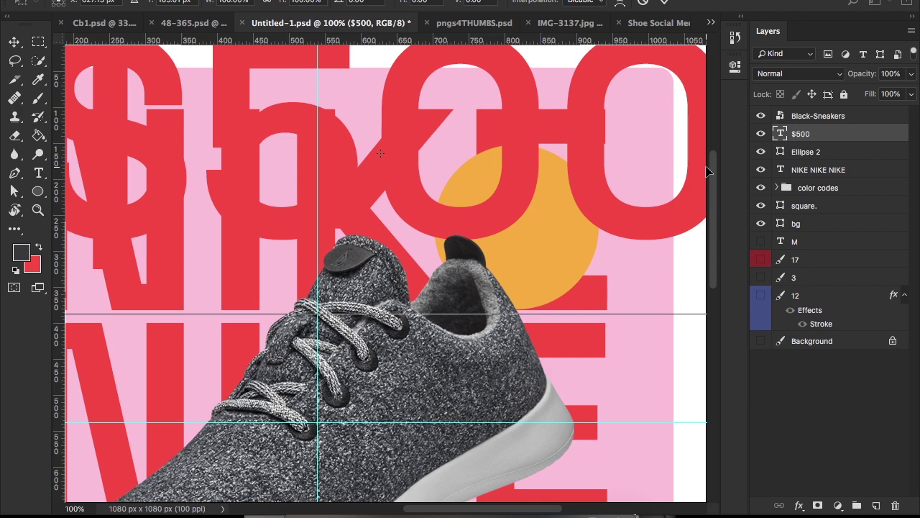
pyautogui.hotkey('ctrl', '-')
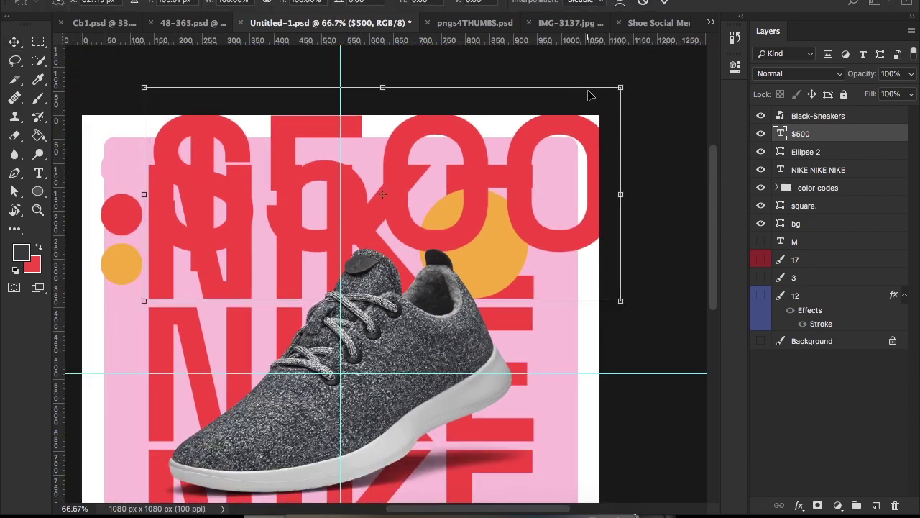
pyautogui.moveTo(611, 94); pyautogui.dragTo(494, 245)
pyautogui.press('Return')
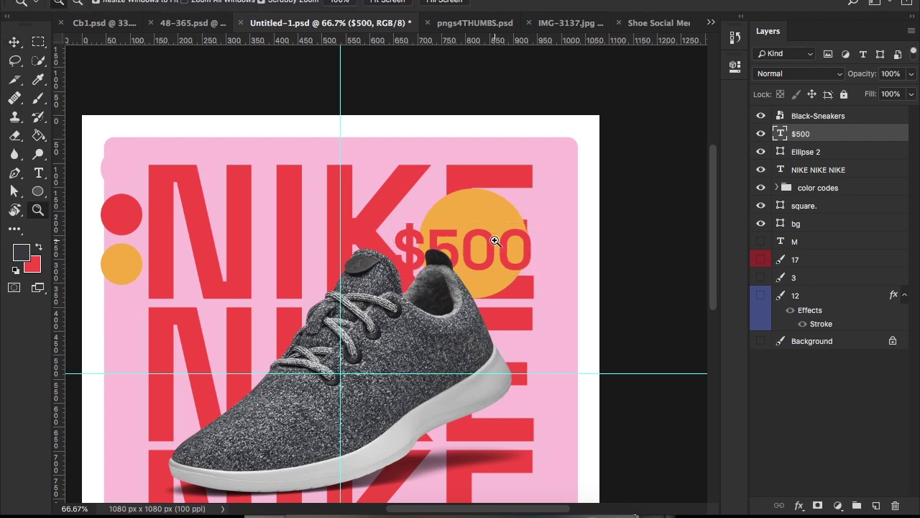
# Step: Change the colour of all the $500 text to white and commit the text
pyautogui.hotkey('ctrl', '+')
pyautogui.press('t')
pyautogui.click(519, 220)
pyautogui.hotkey('ctrl', 'a')
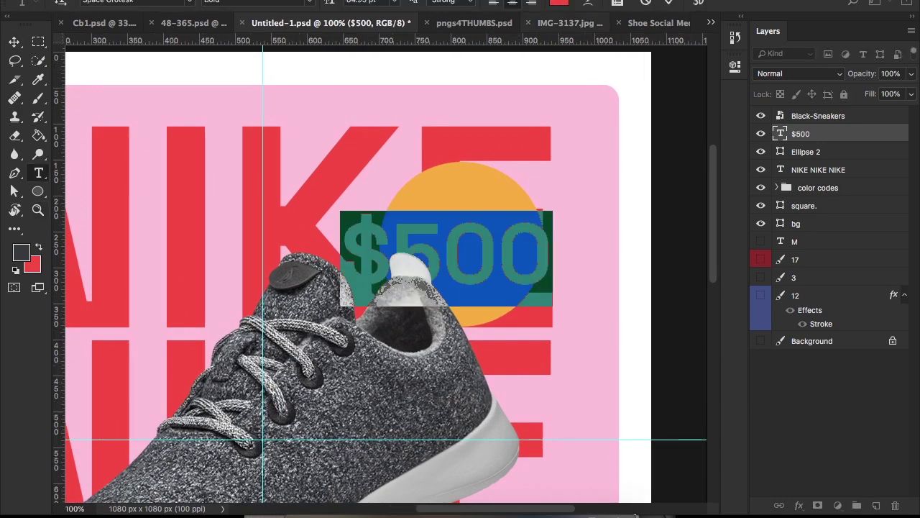
pyautogui.click(559, 2)
pyautogui.click(719, 162)
pyautogui.click(676, 4)
# Step: Shrink the $500 text so it fits inside the orange circle, and place it across the circle's upper half
pyautogui.scroll(1, 506, 269)
pyautogui.hotkey('ctrl', 't')
pyautogui.moveTo(596, 151); pyautogui.dragTo(496, 194)
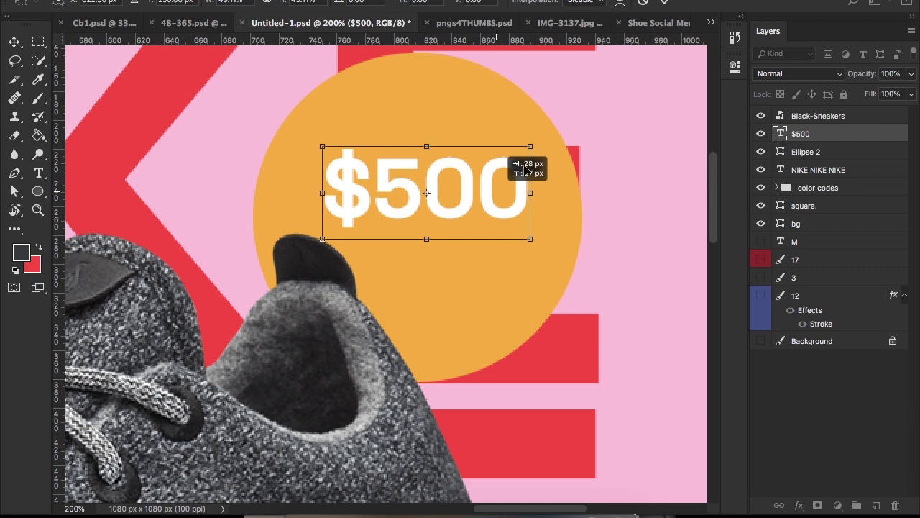
pyautogui.moveTo(530, 147); pyautogui.dragTo(556, 132)
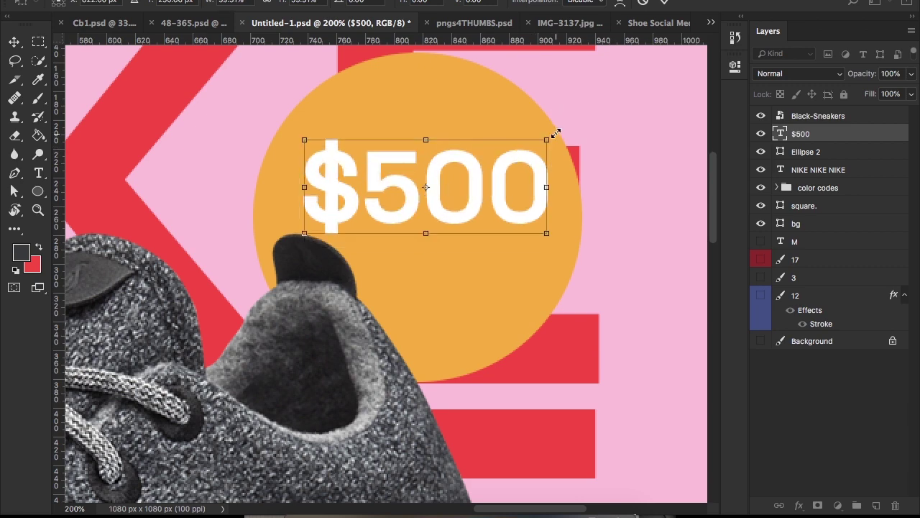
pyautogui.press('Return')
pyautogui.scroll(-1, 556, 133)
pyautogui.scroll(-1, 556, 134)
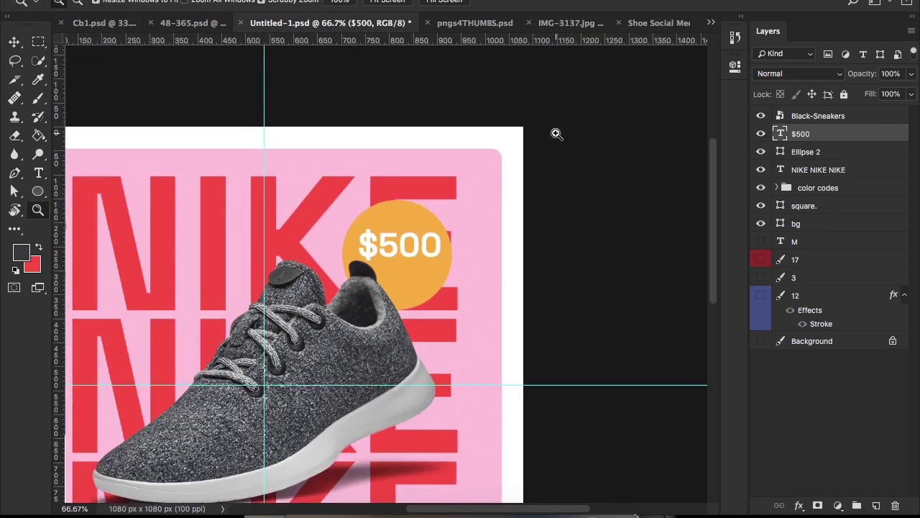
# Step: Move the orange Ellipse 2 circle up and slightly to the right, so less of it sits behind the shoe's heel
pyautogui.scroll(1, 417, 254)
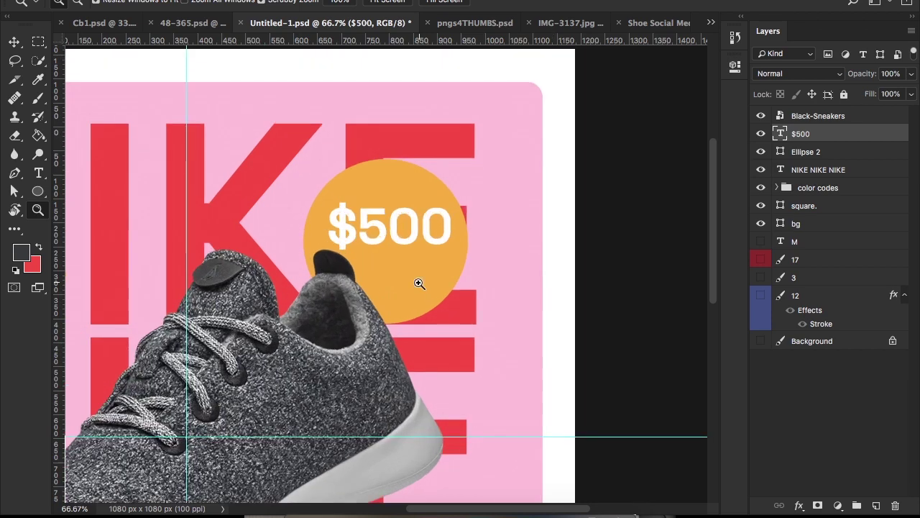
pyautogui.moveTo(446, 278); pyautogui.dragTo(452, 284)
pyautogui.scroll(1, 452, 284)
pyautogui.press('v')
pyautogui.rightClick(444, 287)
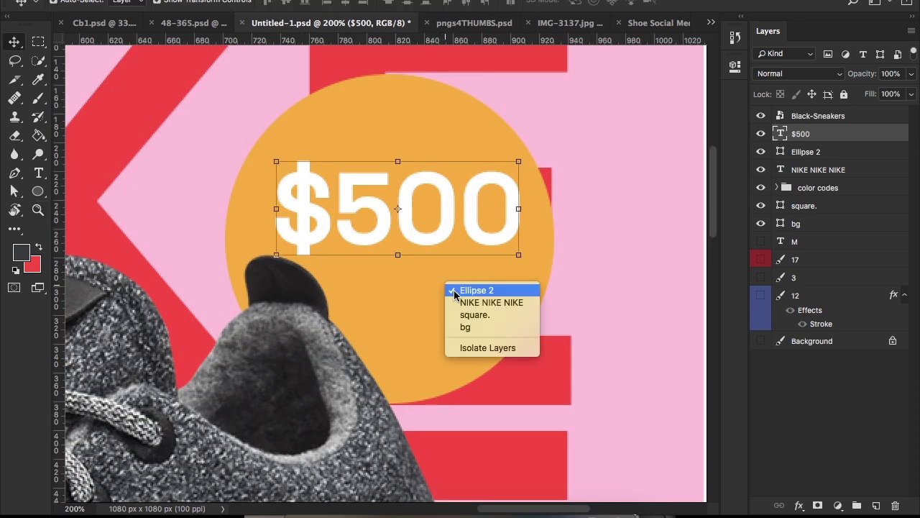
pyautogui.click(476, 291)
pyautogui.moveTo(476, 290); pyautogui.dragTo(501, 220)
# Step: Duplicate the $500 text below the original inside the orange circle and remove the dollar sign from the copy
pyautogui.rightClick(449, 212)
pyautogui.click(449, 212)
pyautogui.moveTo(440, 230); pyautogui.dragTo(482, 237)
pyautogui.press('t')
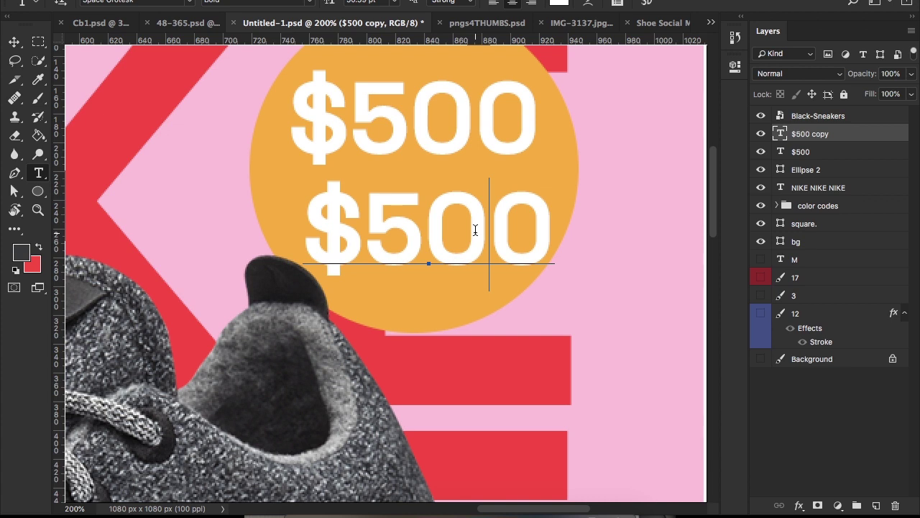
pyautogui.hotkey('ctrl', 'a')
pyautogui.press('Left')
pyautogui.press('Delete')
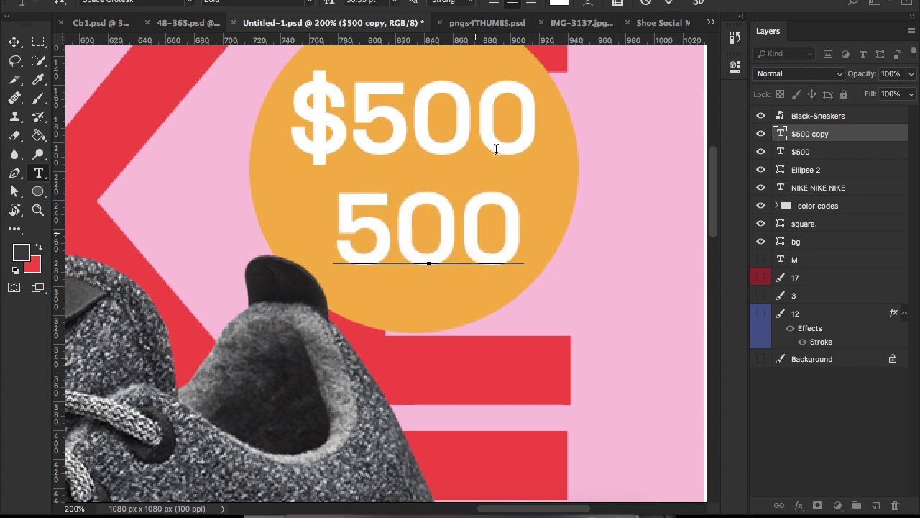
pyautogui.click(668, 3)
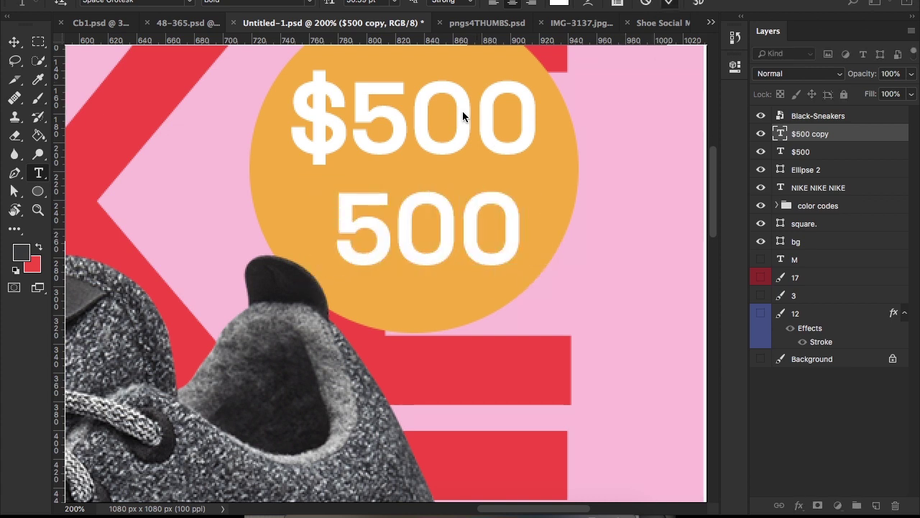
# Step: Replace the upper $500 text in the orange circle with GHS
pyautogui.click(462, 110)
pyautogui.press('Left')
pyautogui.press('Right')
pyautogui.hotkey('ctrl', 'a')
pyautogui.write('GHS')
pyautogui.click(14, 41)
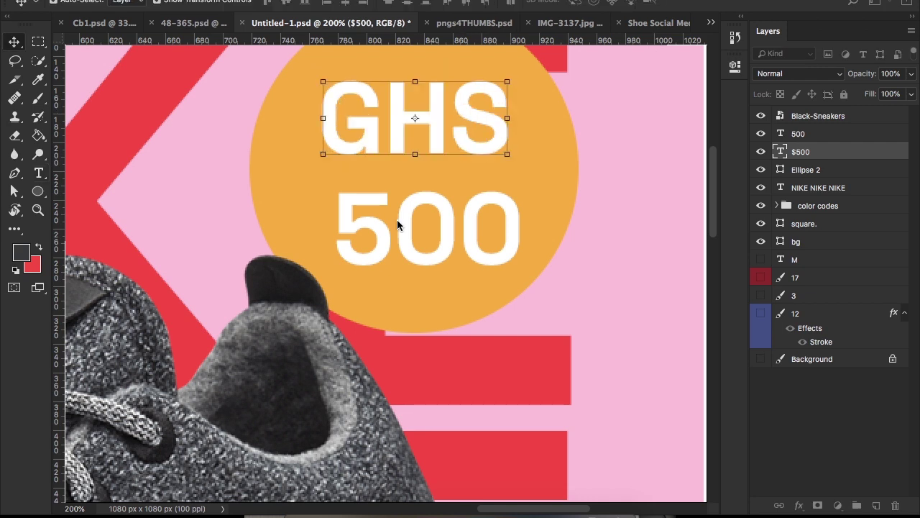
# Step: Enlarge the 500 text below GHS to about 141%
pyautogui.rightClick(399, 217)
pyautogui.click(418, 221)
pyautogui.moveTo(525, 181); pyautogui.dragTo(566, 161)
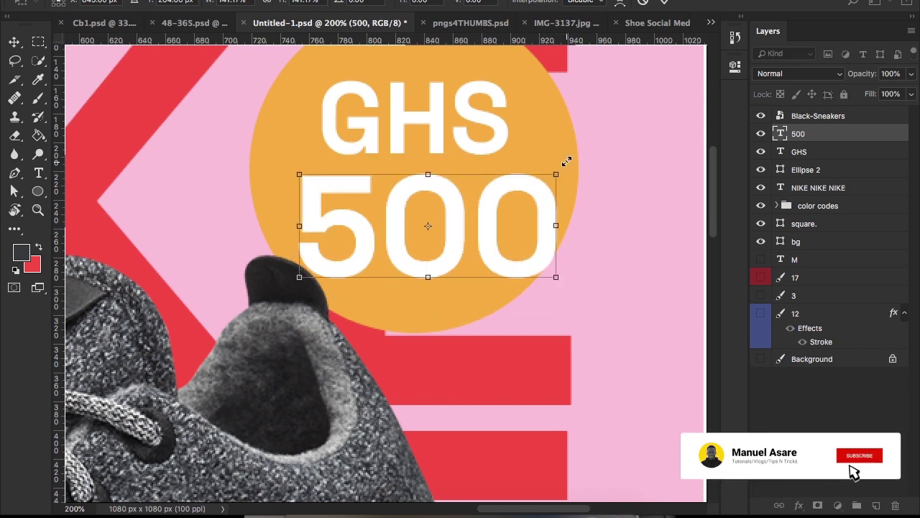
pyautogui.press('z')
pyautogui.press('v')
# Step: Nudge the 500 text up and to the left so it sits closely beneath GHS, centred in the orange circle
pyautogui.press('Up')
pyautogui.press('Up')
pyautogui.press('Up')
pyautogui.press('Up')
pyautogui.press('Up')
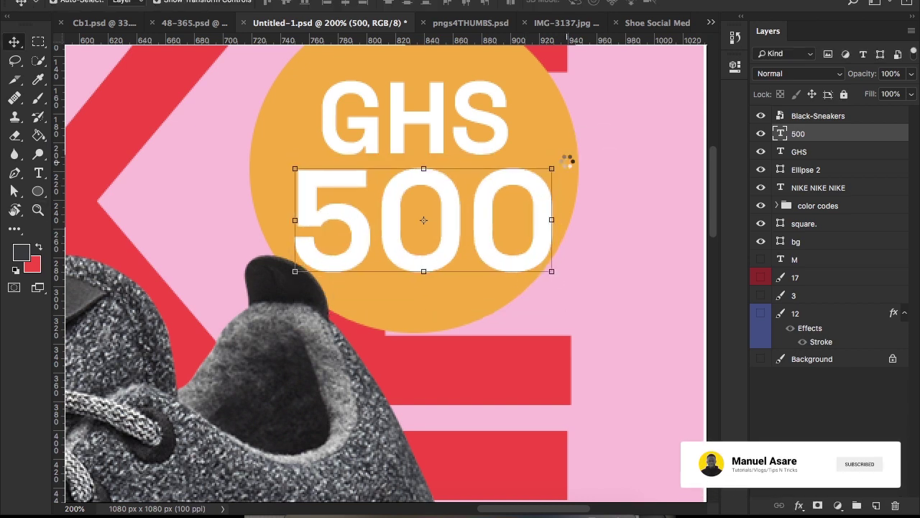
pyautogui.press('Left')
pyautogui.press('Left')
pyautogui.press('Left')
pyautogui.press('Left')
pyautogui.press('Up')
pyautogui.press('Up')
pyautogui.press('Up')
pyautogui.press('Left')
pyautogui.press('Left')
# Step: Group the 500, GHS and Ellipse 2 layers and name the group PRICE
pyautogui.click(812, 152)
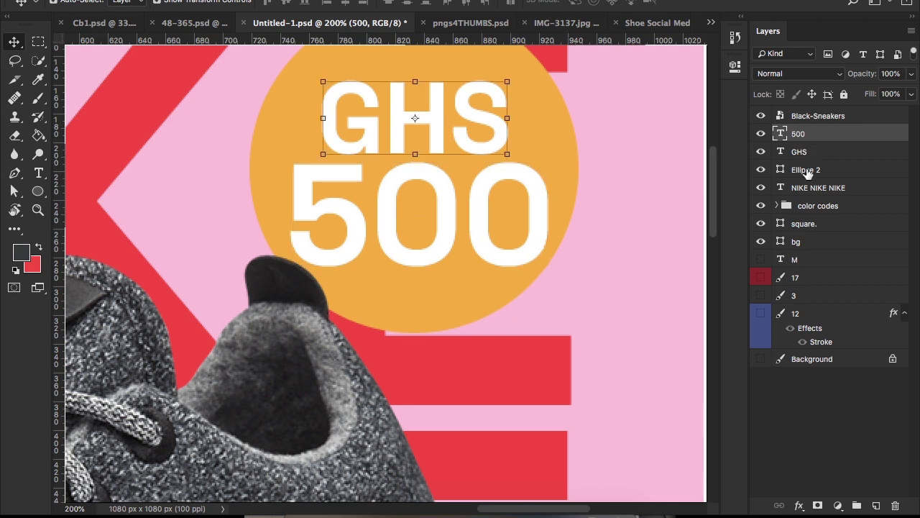
pyautogui.keyDown('shift'); pyautogui.click(807, 173); pyautogui.keyUp('shift')
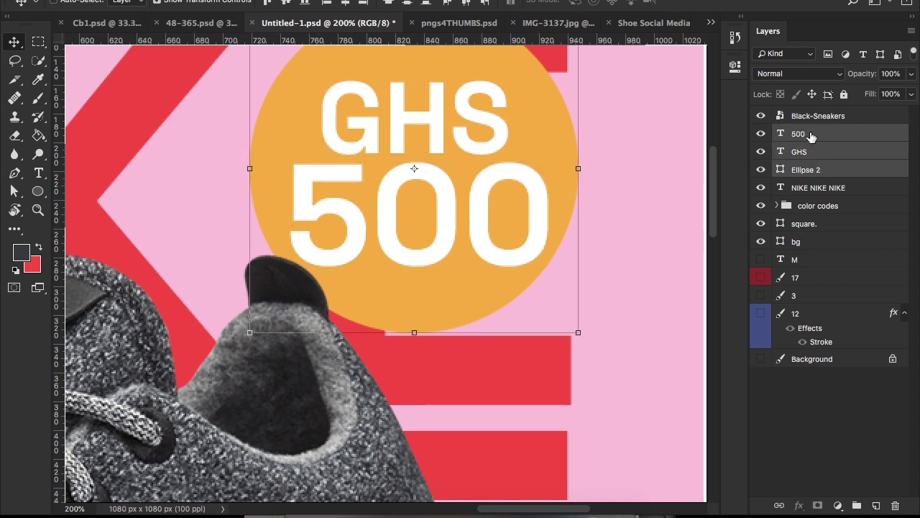
pyautogui.hotkey('ctrl', 'g')
pyautogui.hotkey('ctrl', '-')
pyautogui.doubleClick(811, 134)
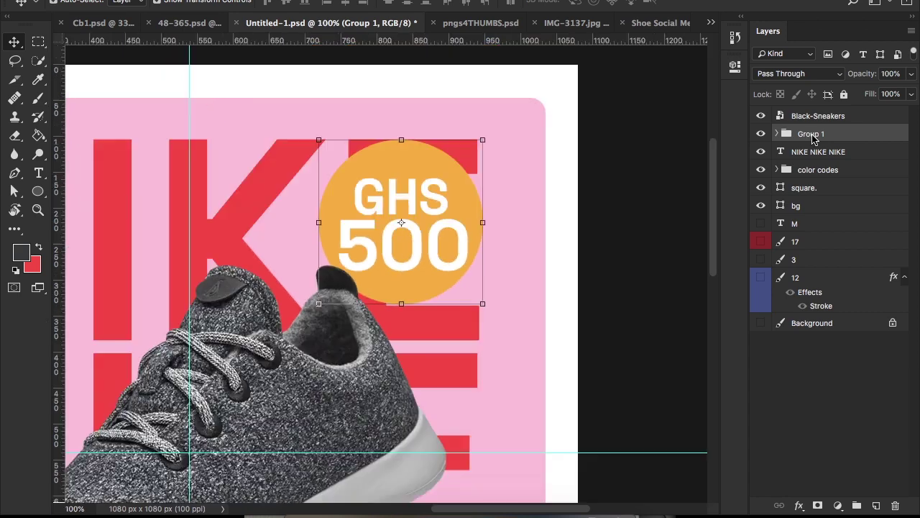
pyautogui.write('PRICE')
pyautogui.press('Return')
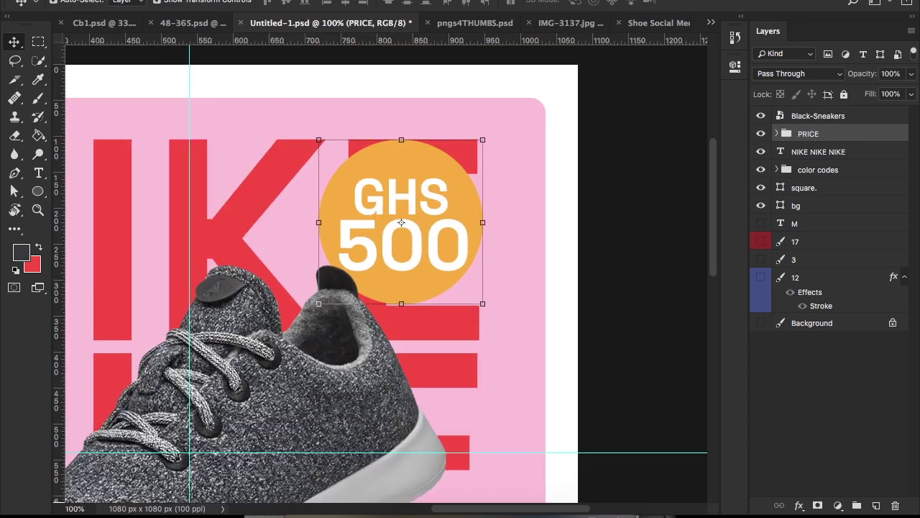
# Step: Copy the GHS text from the PRICE group to a separate layer above the group
pyautogui.hotkey('ctrl', '-')
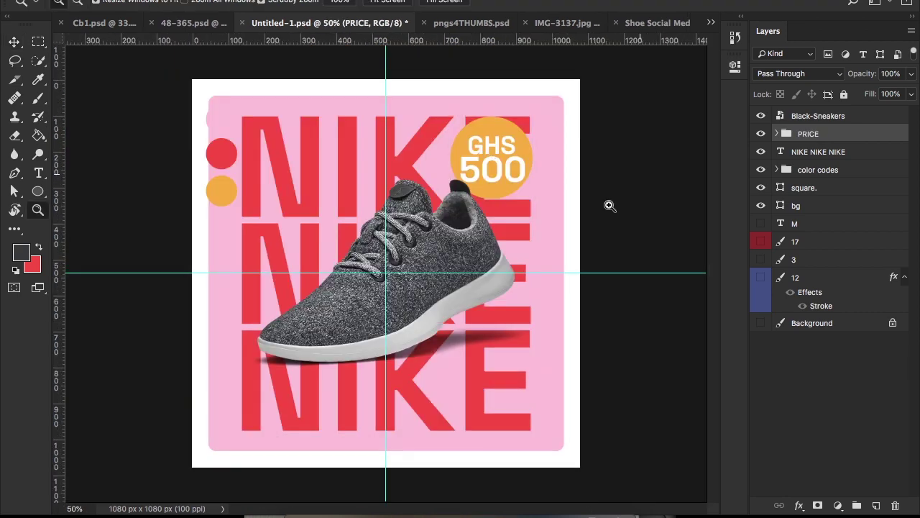
pyautogui.press('z')
pyautogui.click(565, 211)
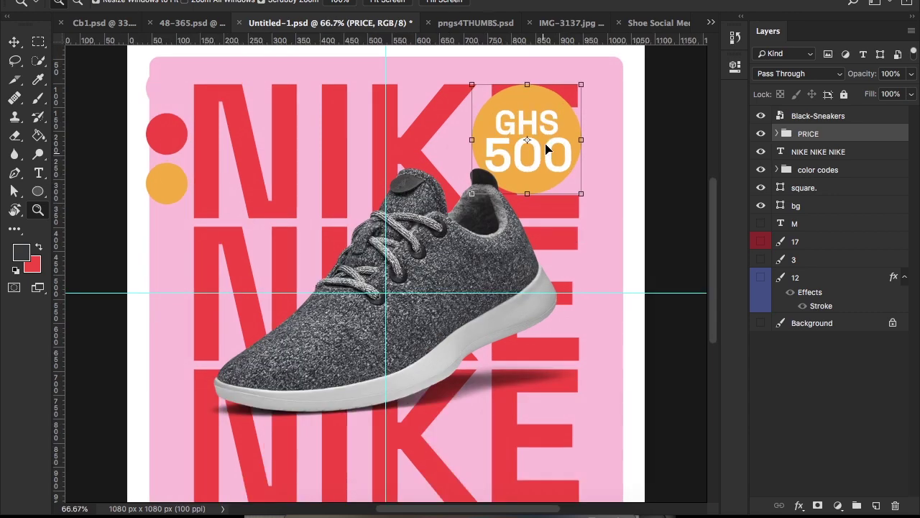
pyautogui.press('v')
pyautogui.click(527, 124)
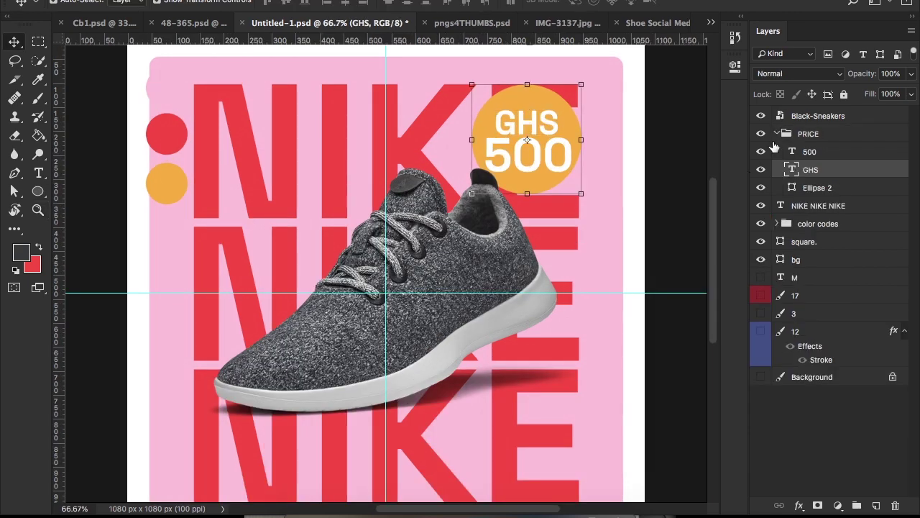
pyautogui.click(777, 133)
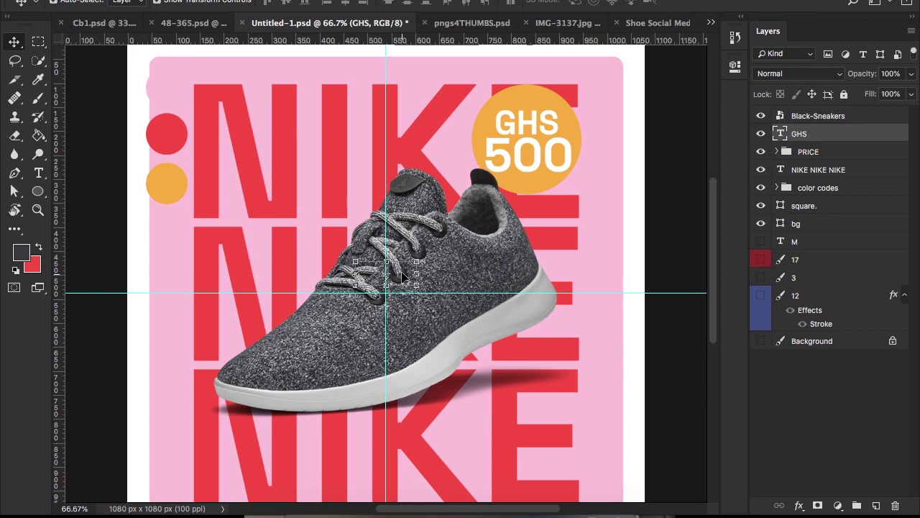
# Step: Move the copied GHS text down below the shoe's sole, over the lowest NIKE word
pyautogui.moveTo(402, 276); pyautogui.dragTo(399, 481)
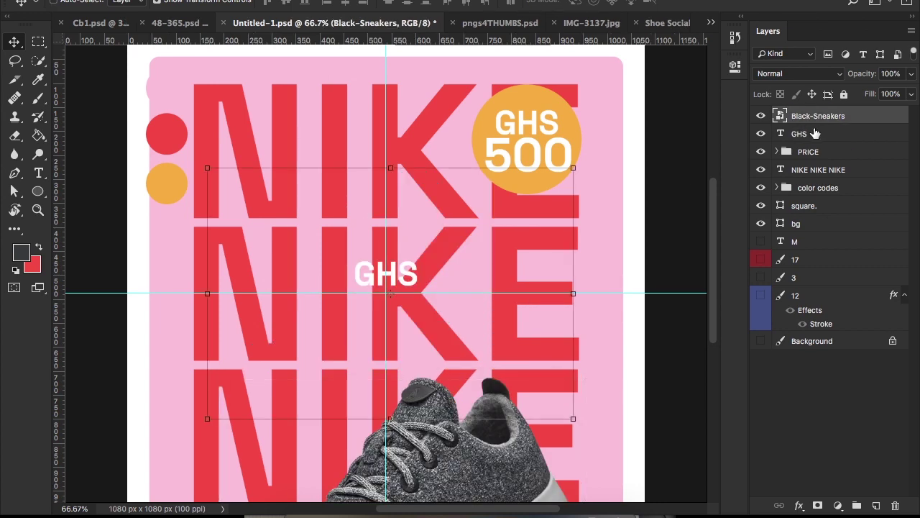
pyautogui.press('super+z')
pyautogui.moveTo(401, 285); pyautogui.dragTo(406, 417)
pyautogui.scroll(-3, 406, 417)
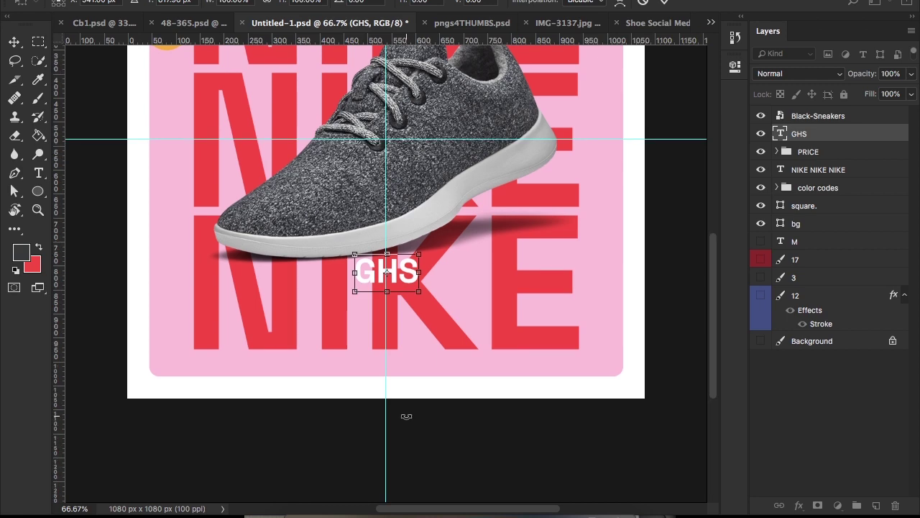
pyautogui.scroll(-2, 406, 416)
# Step: Replace the copied GHS text below the shoe with AVAILABLE FOR PURCHASE and commit it
pyautogui.press('z')
pyautogui.click(412, 167)
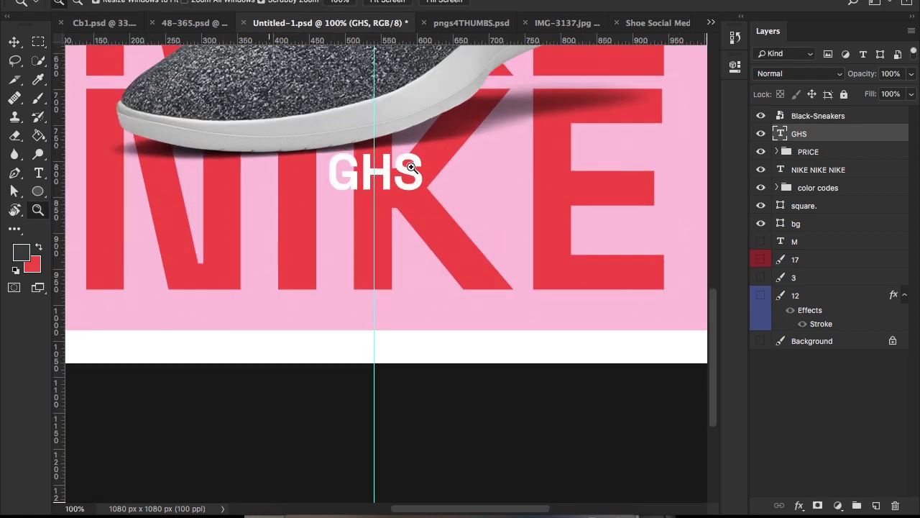
pyautogui.click(411, 167)
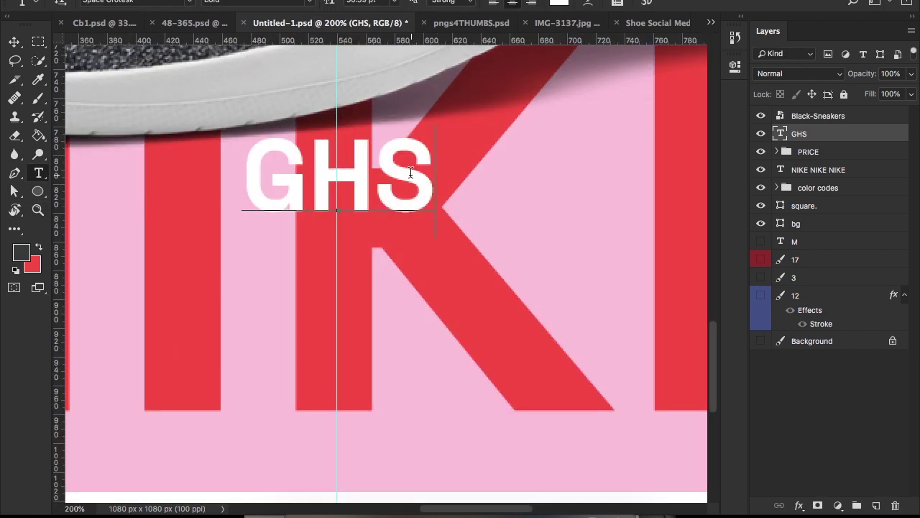
pyautogui.press('t')
pyautogui.doubleClick(410, 173)
pyautogui.write('AV')
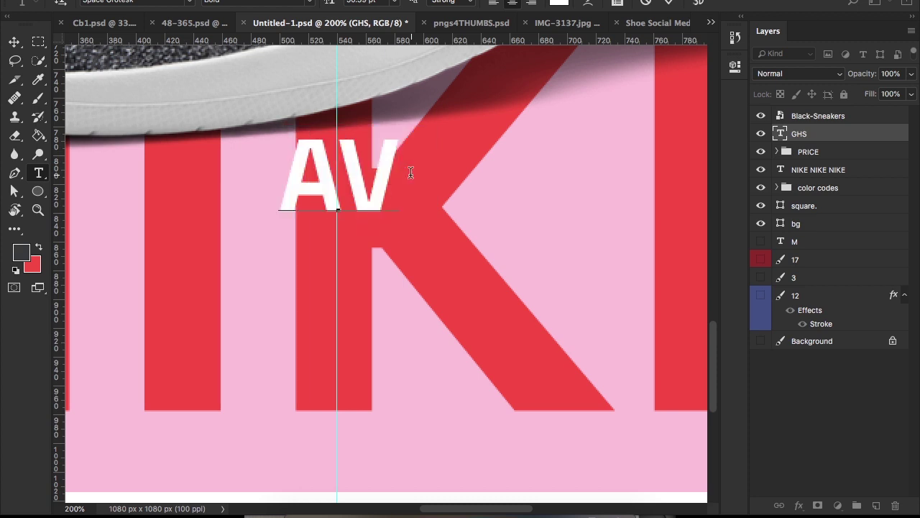
pyautogui.write('AILABLE')
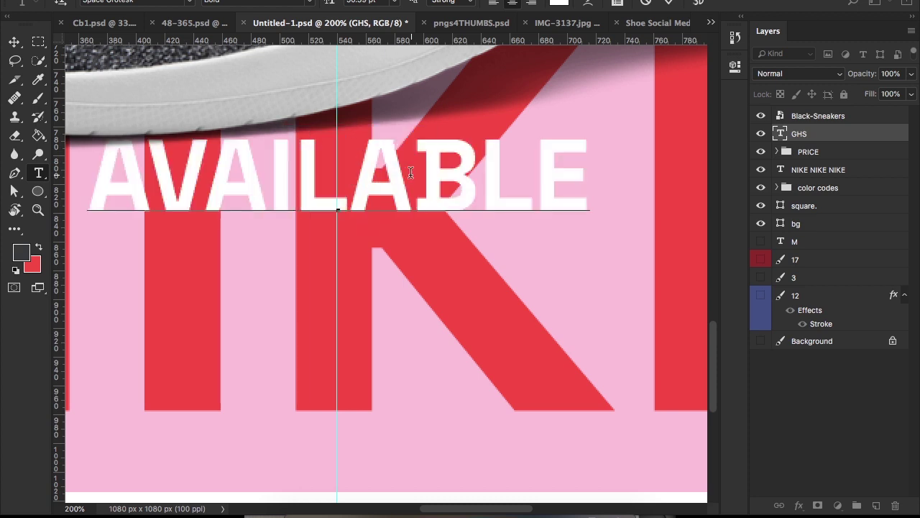
pyautogui.hotkey('ctrl', 'Return')
pyautogui.hotkey('ctrl', '-')
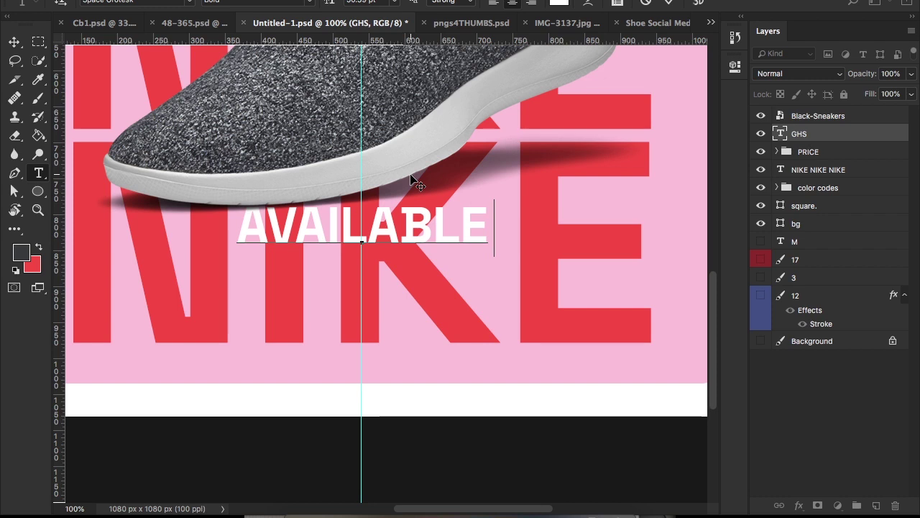
pyautogui.write('FOR PURC')
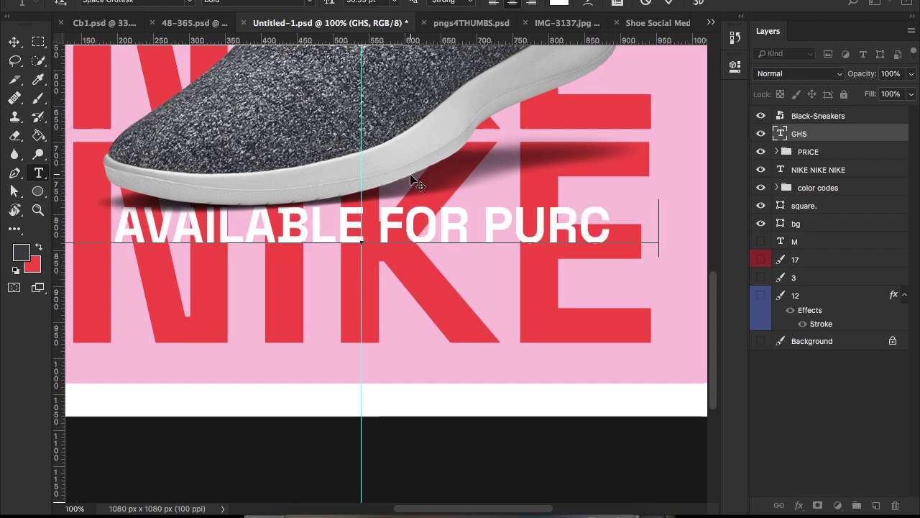
pyautogui.write('HASE')
pyautogui.hotkey('ctrl', 'Return')
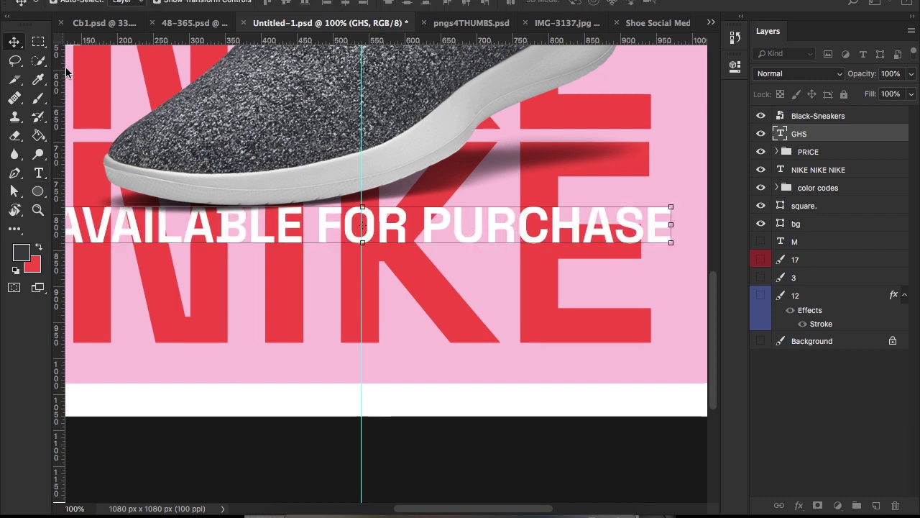
# Step: Scale the AVAILABLE FOR PURCHASE text down to about 76% around its centre
pyautogui.hotkey('ctrl', '-')
pyautogui.hotkey('ctrl', '-')
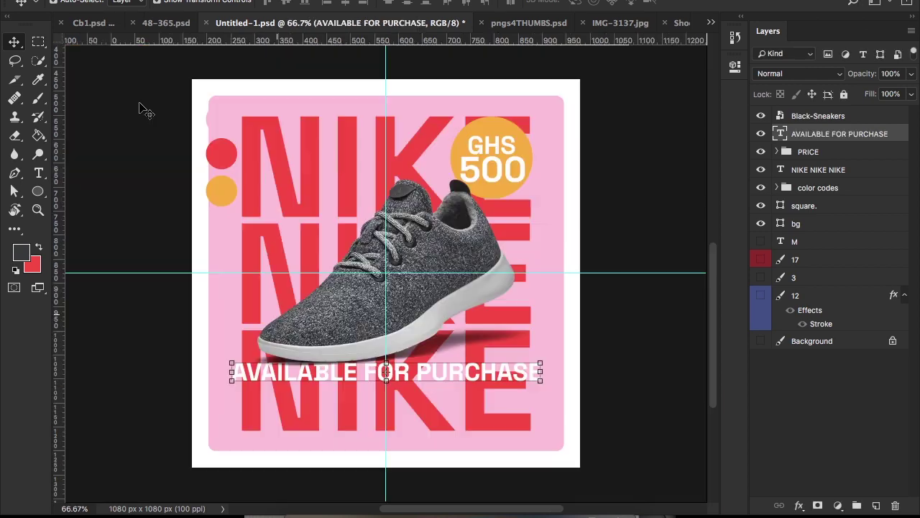
pyautogui.press('z')
pyautogui.press('v')
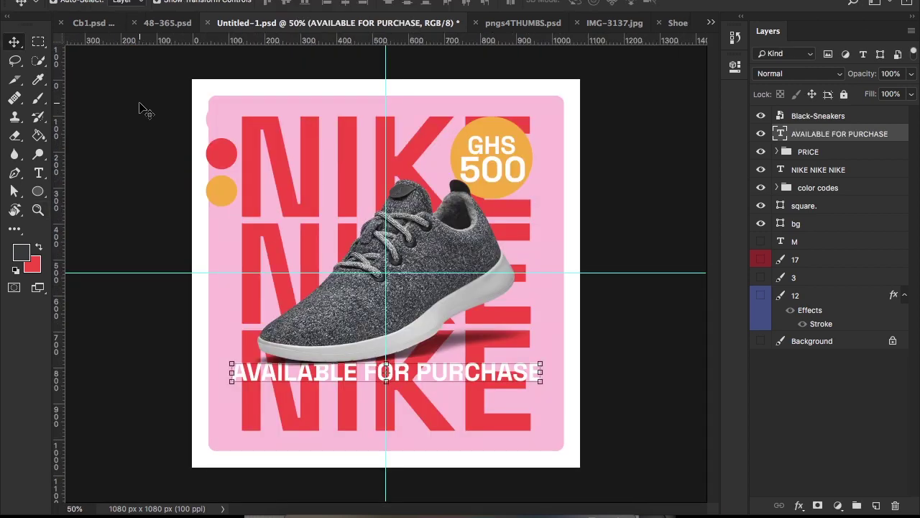
pyautogui.hotkey('ctrl', 't')
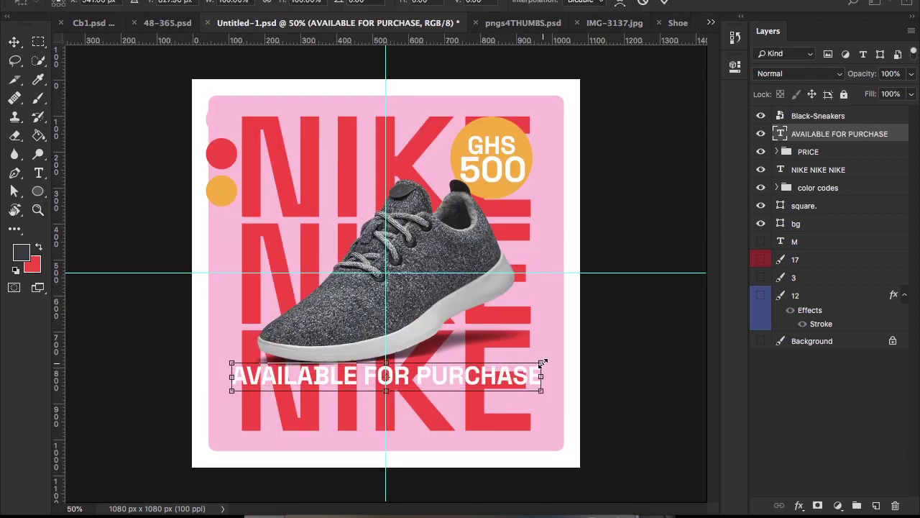
pyautogui.moveTo(536, 376); pyautogui.dragTo(505, 376)
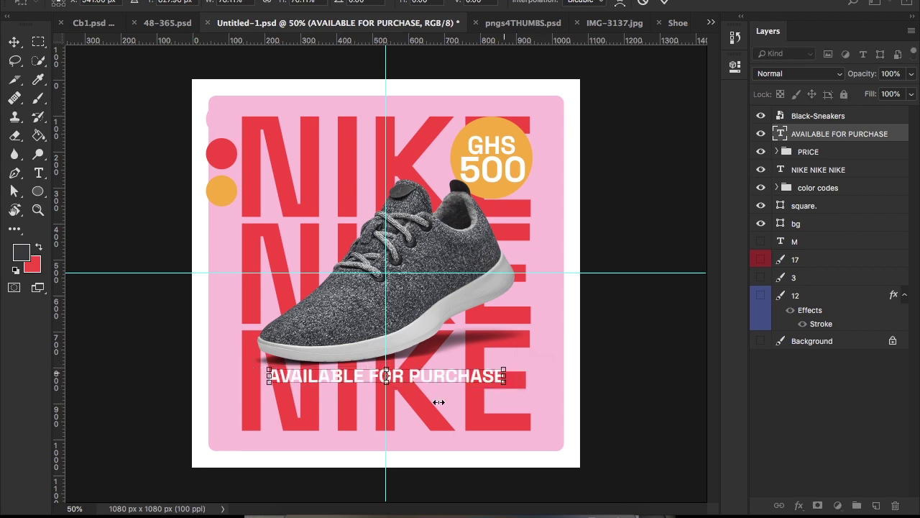
pyautogui.press('Return')
# Step: Move the AVAILABLE FOR PURCHASE text down to the pink panel's bottom edge, centred below the lowest NIKE word
pyautogui.hotkey('ctrl', '+')
pyautogui.moveTo(442, 393)
pyautogui.mouseDown()
pyautogui.moveTo(452, 471)
pyautogui.moveTo(450, 458)
pyautogui.mouseUp()
pyautogui.scroll(-1, 450, 457)
# Step: Recolour the whole AVAILABLE FOR PURCHASE text to dark grey 38393c
pyautogui.press('g')
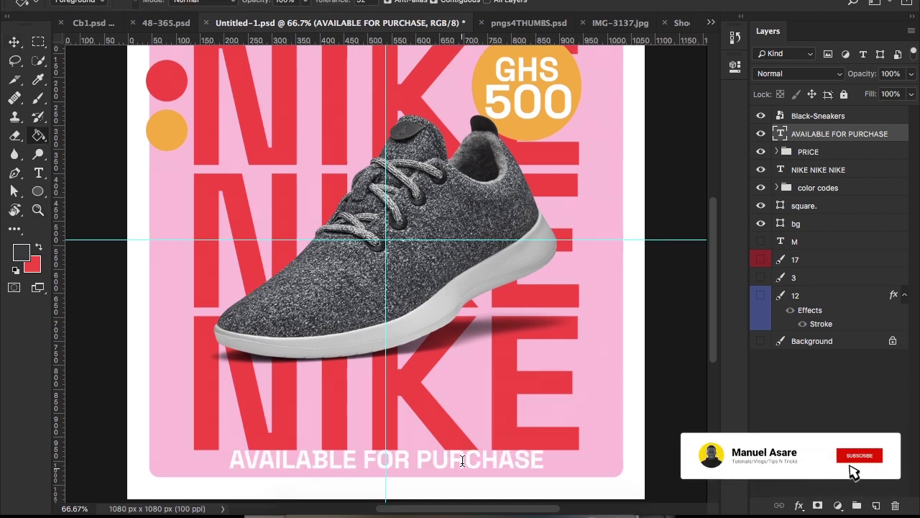
pyautogui.press('t')
pyautogui.click(463, 460)
pyautogui.hotkey('ctrl', 'a')
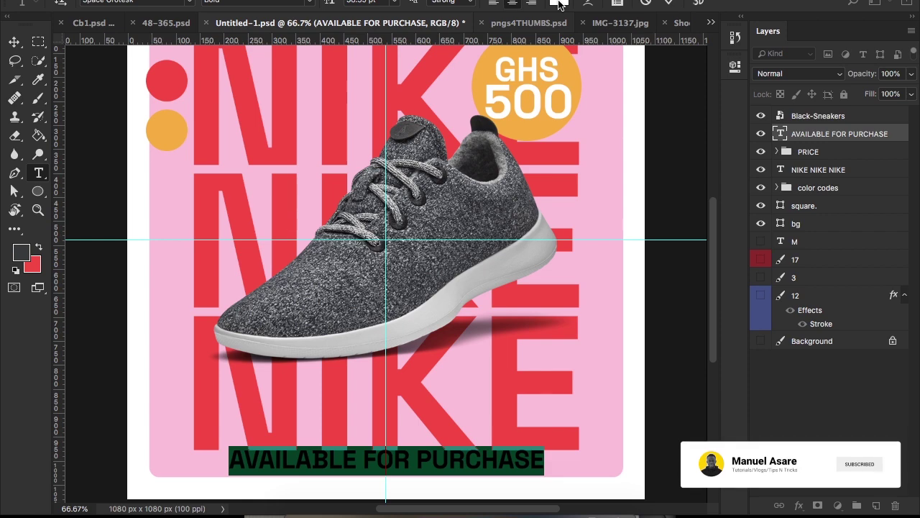
pyautogui.click(560, 3)
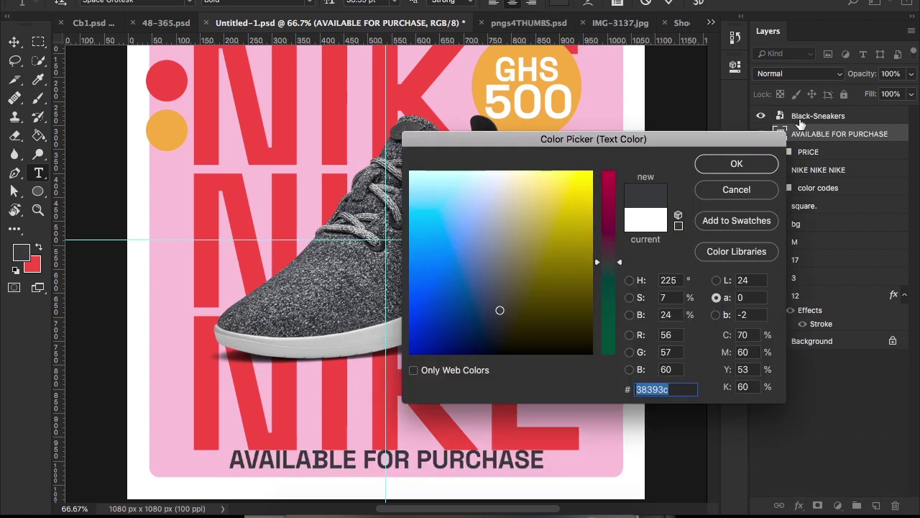
pyautogui.press('Return')
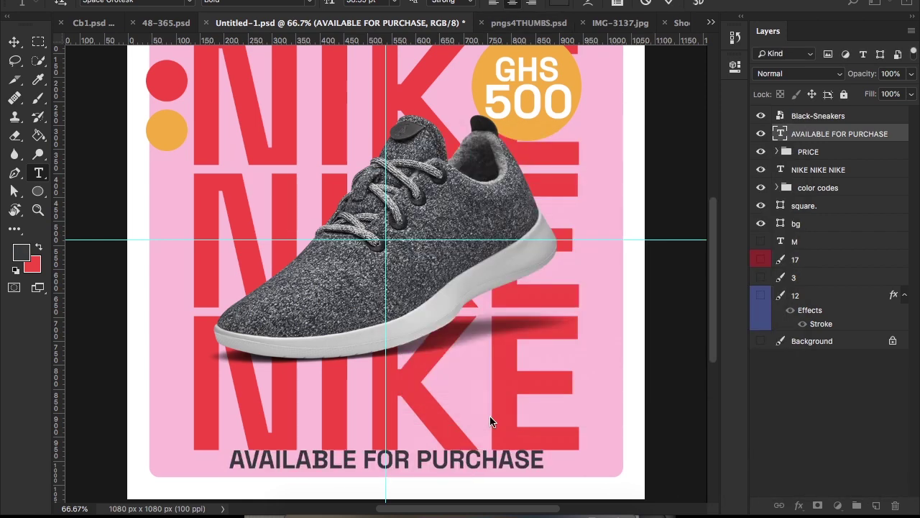
# Step: Move the AVAILABLE FOR PURCHASE text down off the pink panel into the white border beneath it
pyautogui.scroll(-3, 490, 422)
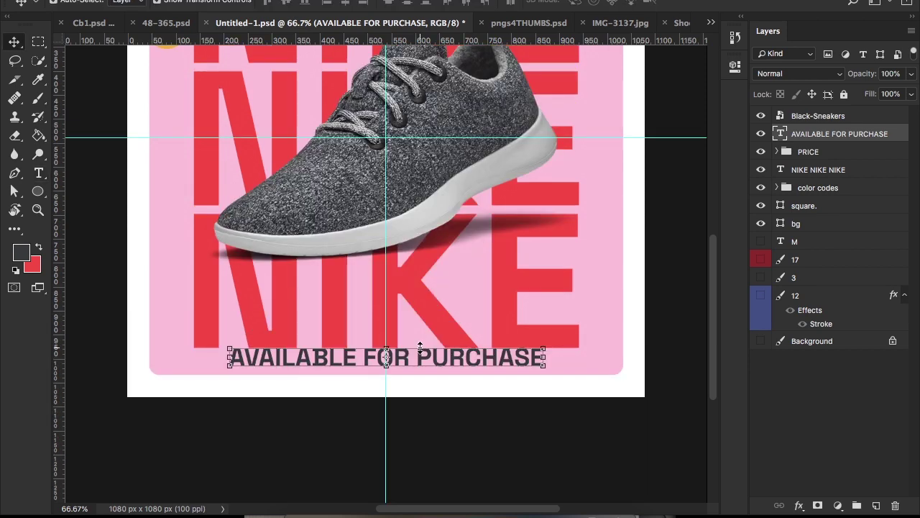
pyautogui.press('v')
pyautogui.moveTo(420, 348); pyautogui.dragTo(420, 358)
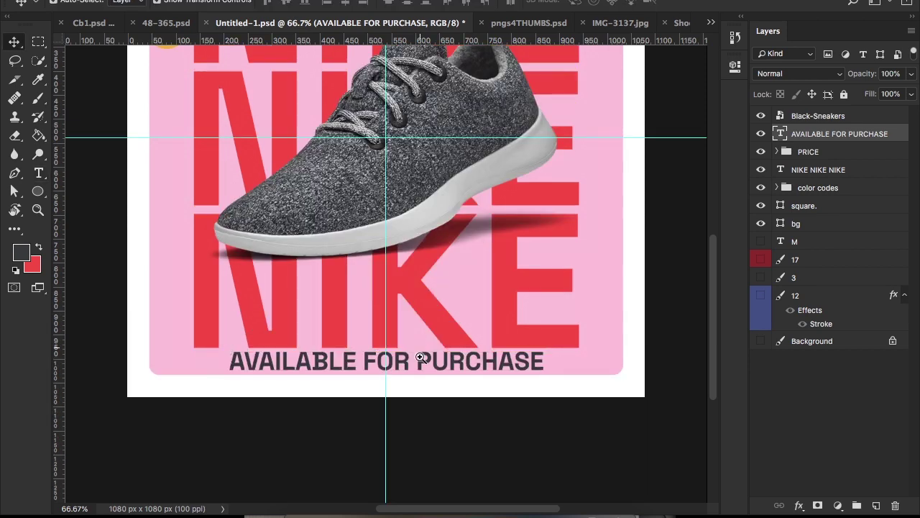
pyautogui.doubleClick(421, 358)
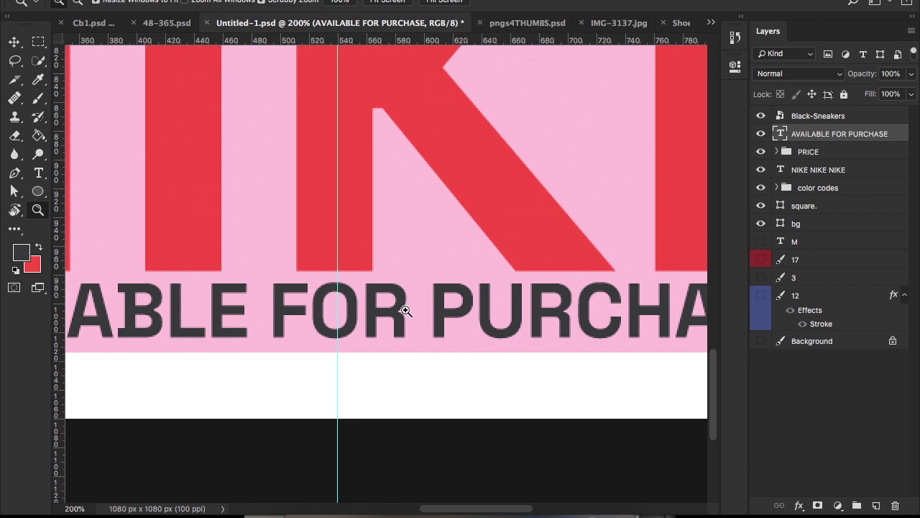
# Step: Reduce the font size of the whole AVAILABLE FOR PURCHASE text until the line is about 330 px wide
pyautogui.press('t')
pyautogui.click(411, 381)
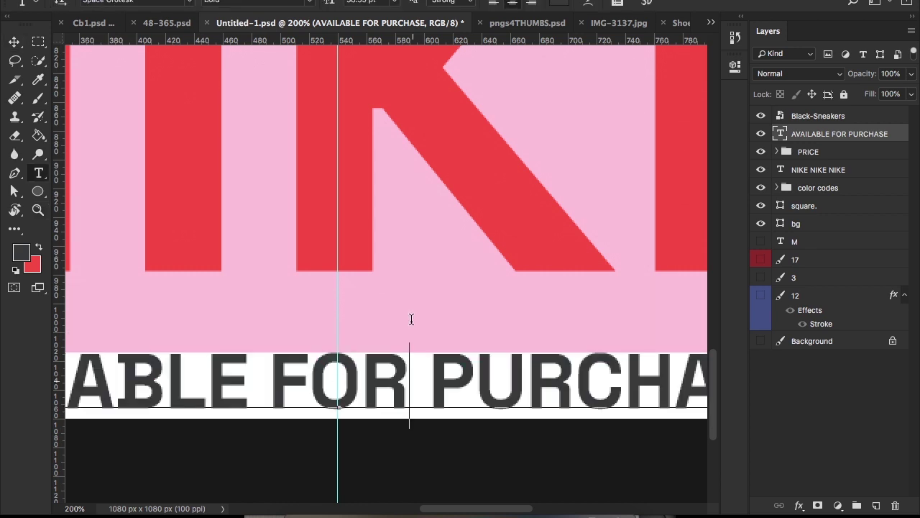
pyautogui.hotkey('ctrl', 'a')
pyautogui.moveTo(331, 6); pyautogui.dragTo(320, 2)
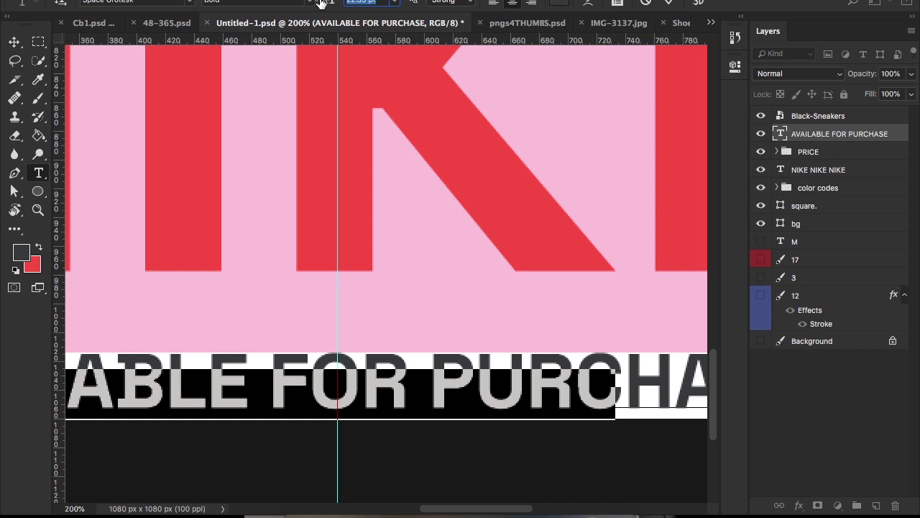
pyautogui.hotkey('ctrl', 'Return')
pyautogui.press('v')
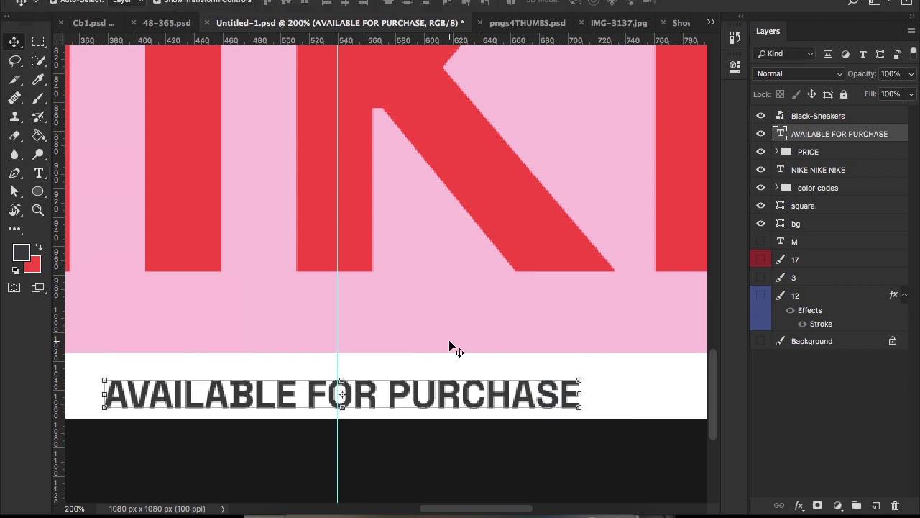
# Step: Nudge the AVAILABLE FOR PURCHASE text so it is centred on the vertical guide and within the white border below the panel
pyautogui.press('Left')
pyautogui.press('Left')
pyautogui.hotkey('ctrl', '0')
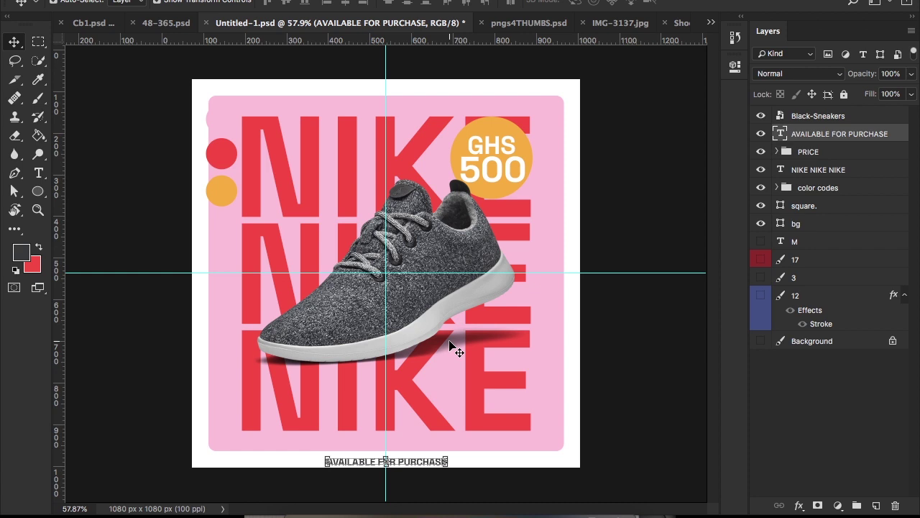
pyautogui.hotkey('ctrl', '-')
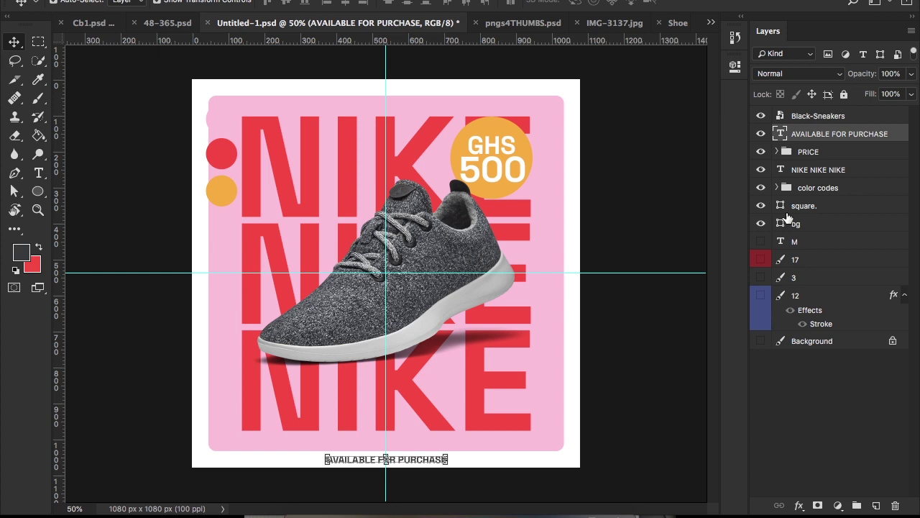
# Step: Hide the color codes group and clear all guides from the document
pyautogui.click(818, 188)
pyautogui.click(761, 187)
pyautogui.click(827, 402)
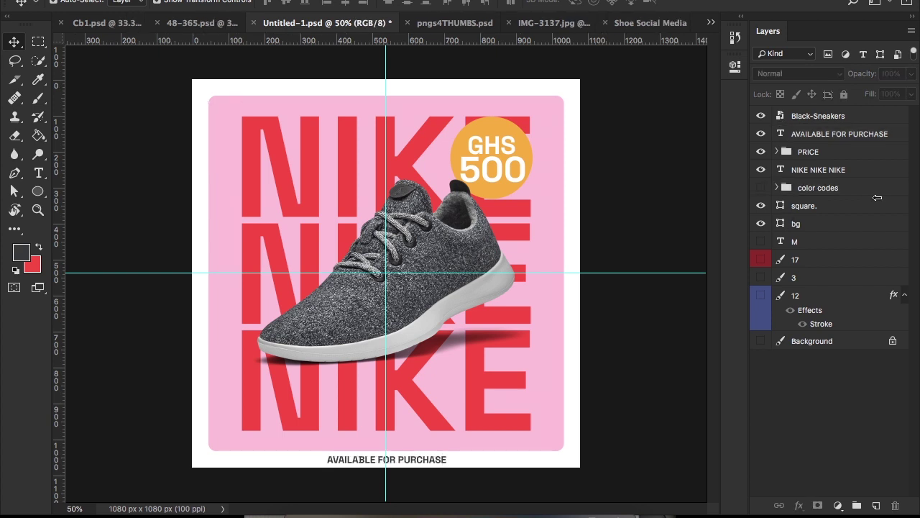
pyautogui.click(417, 0)
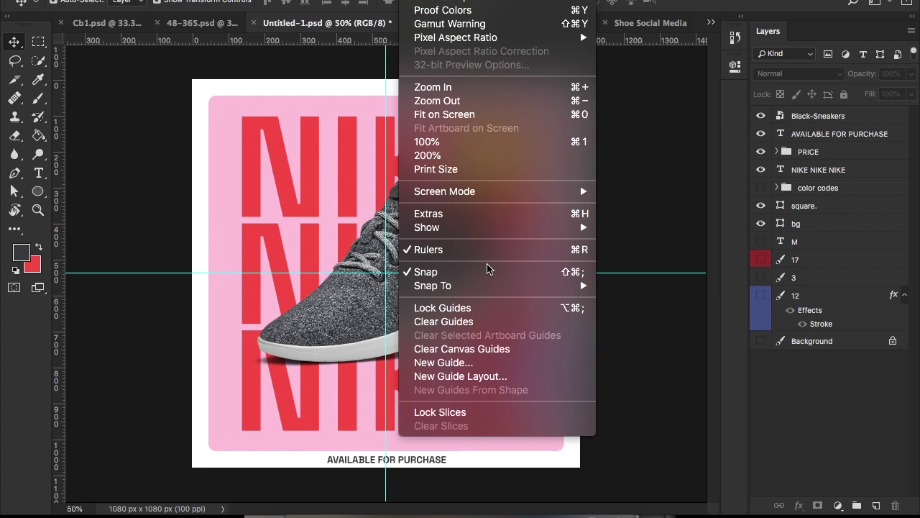
pyautogui.click(443, 321)
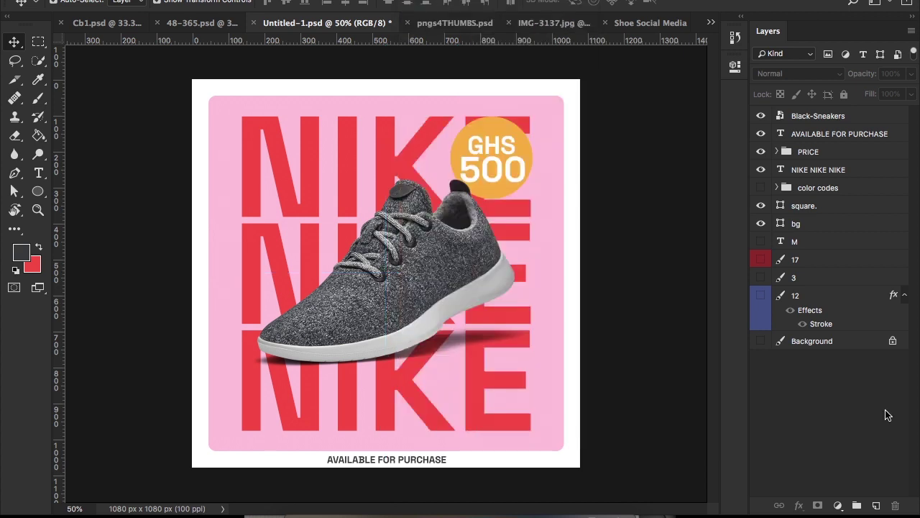